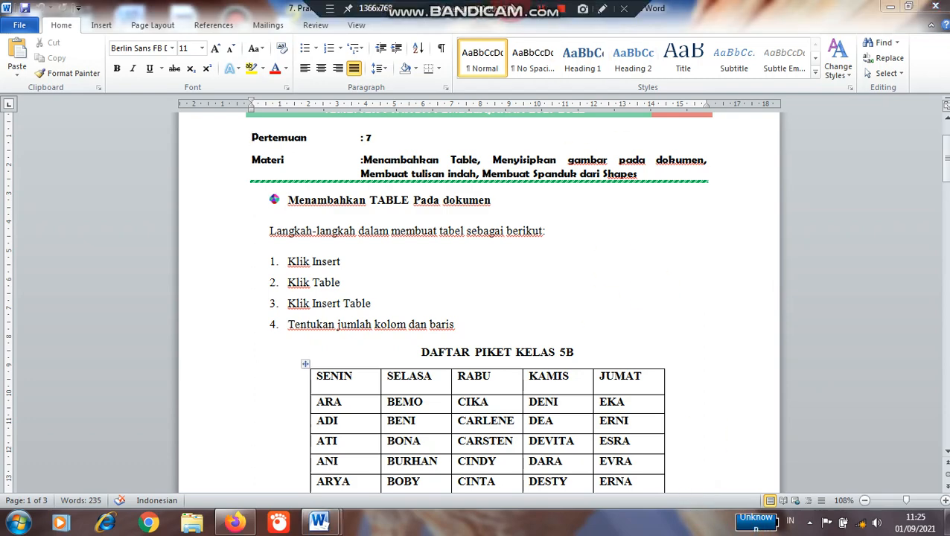
- Launch Microsoft Word 2010 with a maximized blank document, and switch to the open PRAKTEK PERT 7 document
{"action": "key", "text": "super+d"}
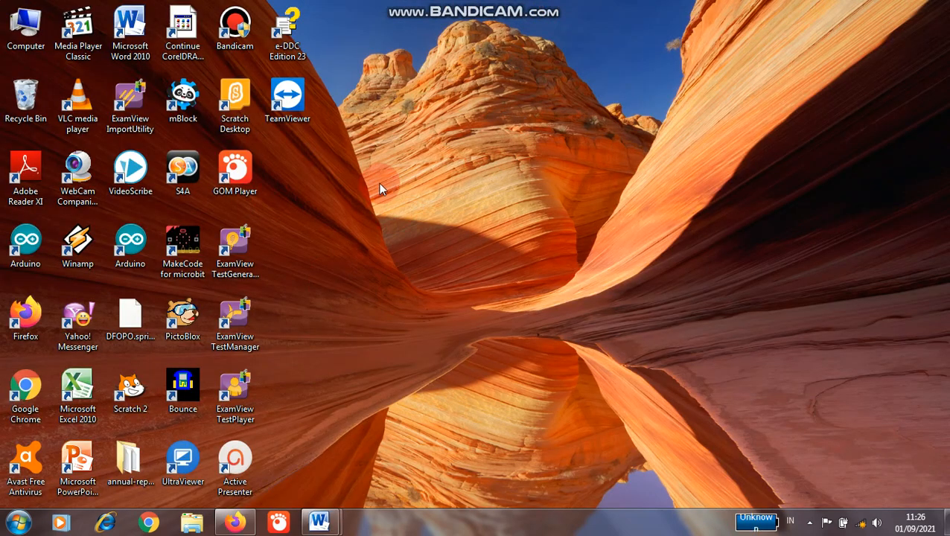
{"action": "left_click", "coordinate": [132, 46]}
{"action": "double_click", "coordinate": [132, 46]}
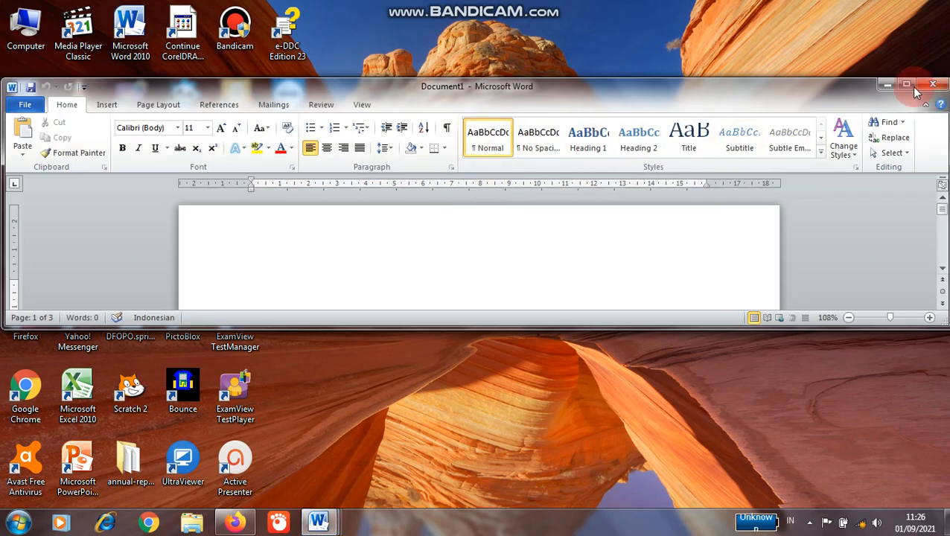
{"action": "left_click", "coordinate": [906, 86]}
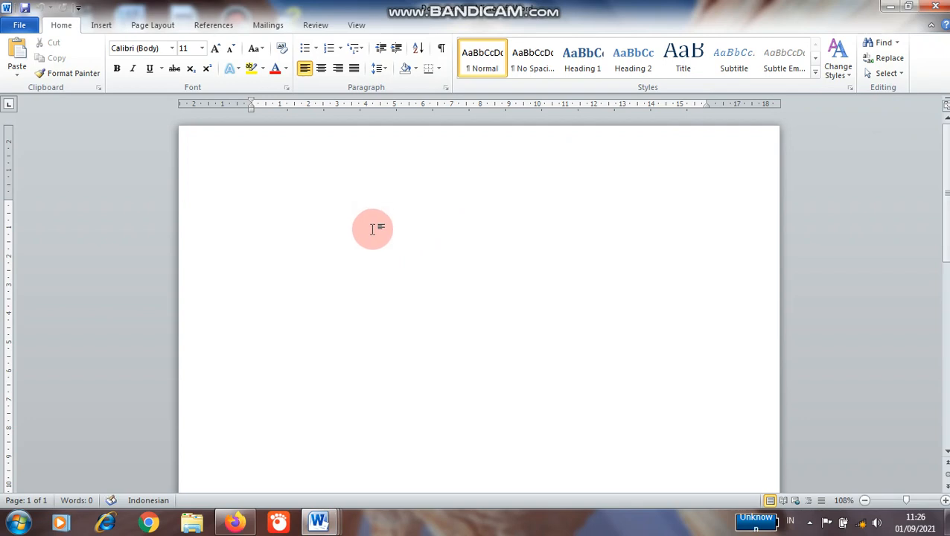
{"action": "mouse_move", "coordinate": [320, 524]}
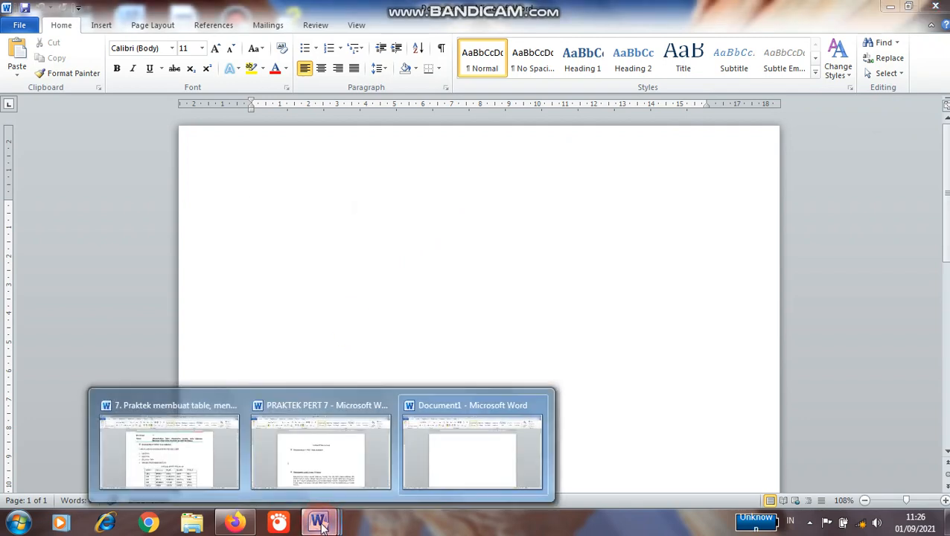
{"action": "left_click", "coordinate": [306, 459]}
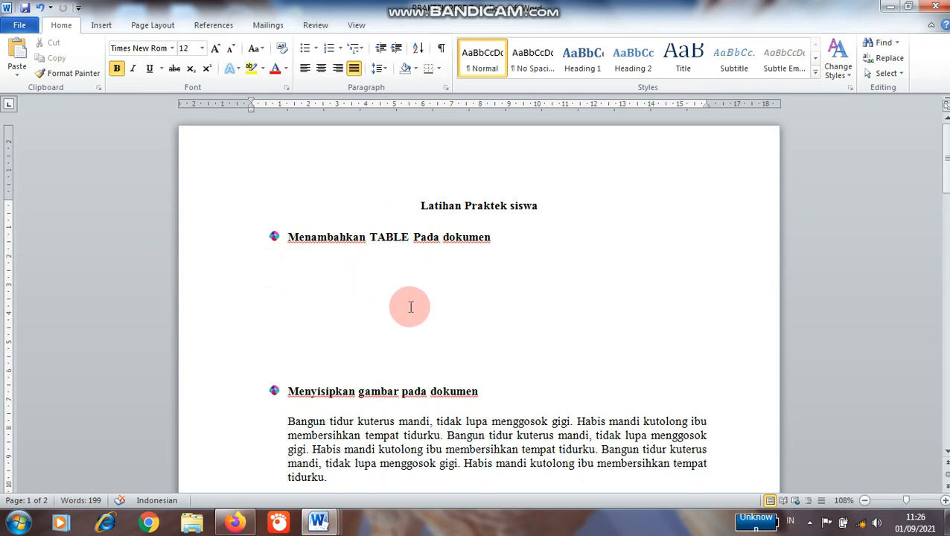
{"action": "left_click", "coordinate": [101, 27]}
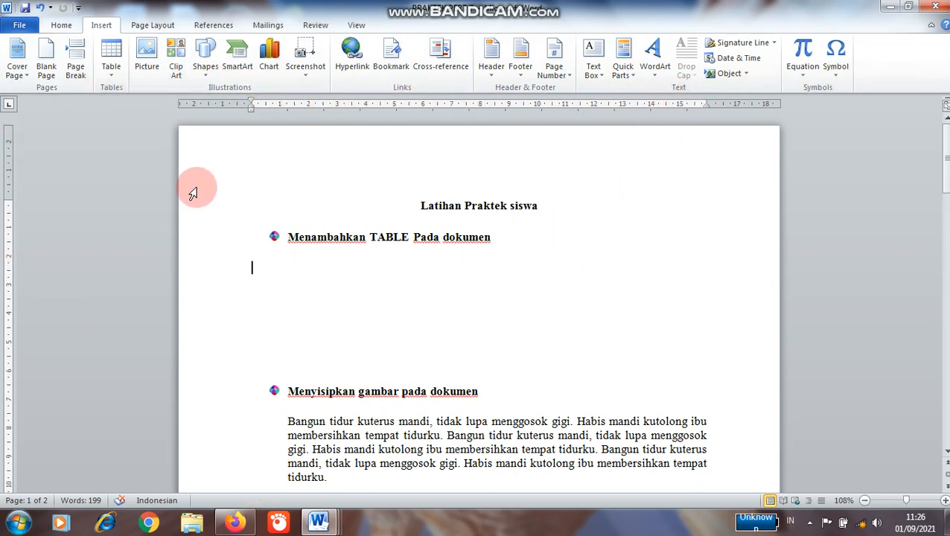
{"action": "left_click", "coordinate": [112, 75]}
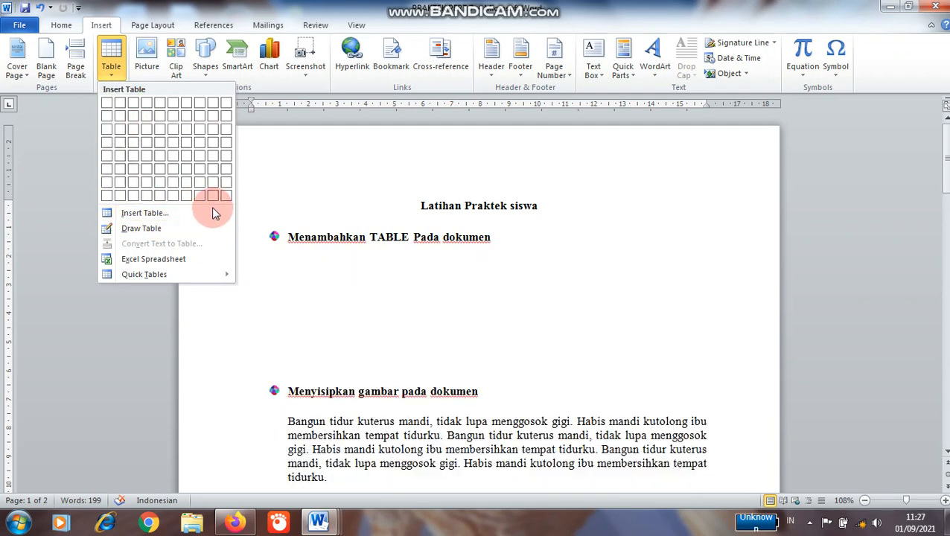
{"action": "left_click", "coordinate": [156, 214]}
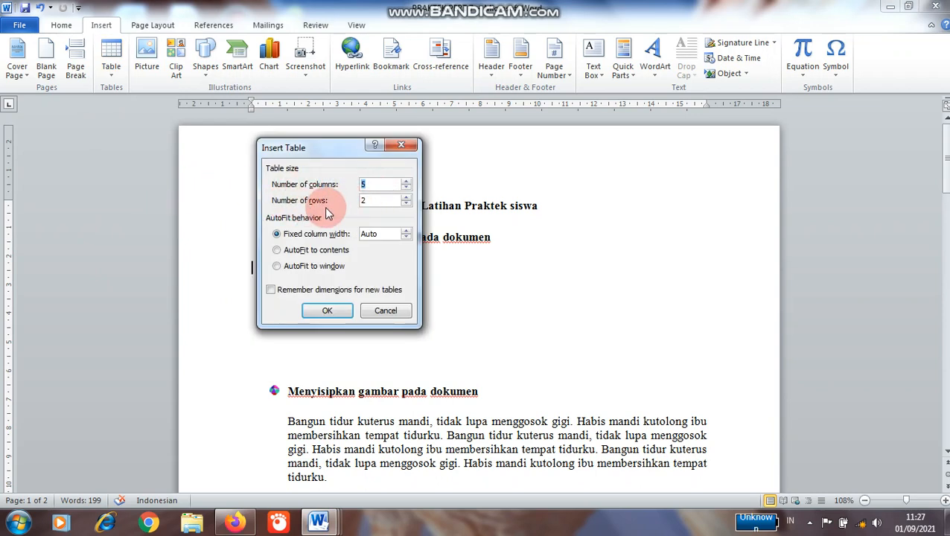
{"action": "left_click", "coordinate": [385, 310]}
- Insert a table of six columns and four rows under the heading "Menambahkan TABLE Pada dokumen"
{"action": "left_click", "coordinate": [110, 68]}
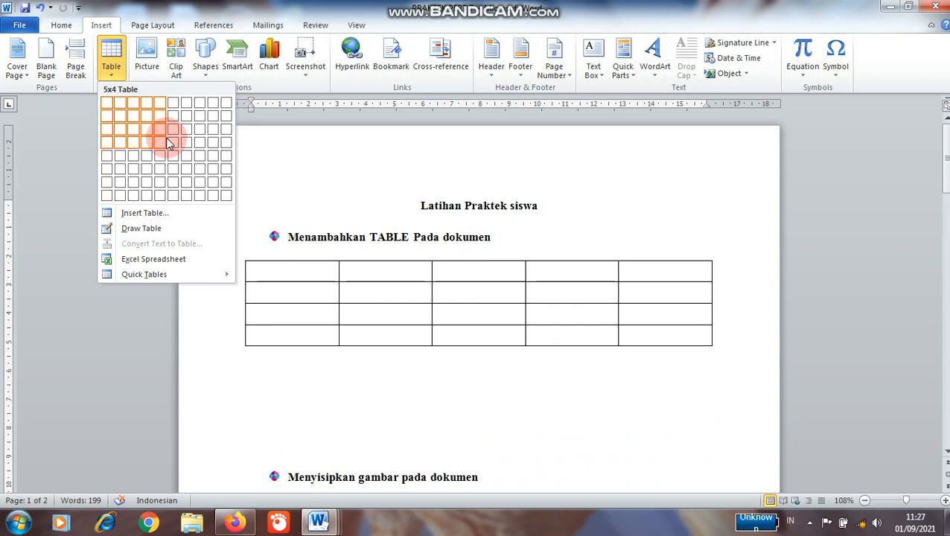
{"action": "left_click", "coordinate": [170, 142]}
{"action": "left_click", "coordinate": [257, 274]}
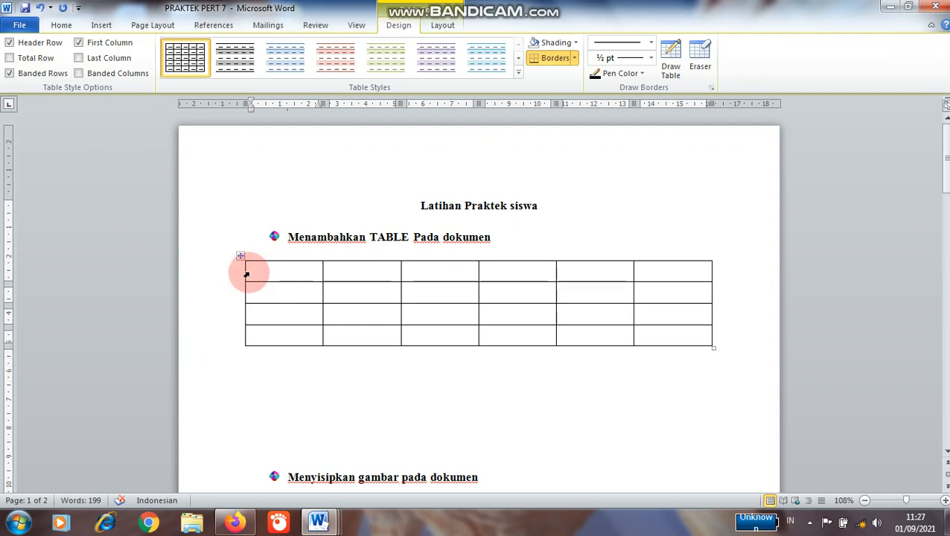
- Highlight the first, second and third rows of the table one after another to point out its rows
{"action": "left_click_drag", "start_coordinate": [247, 275], "coordinate": [677, 280]}
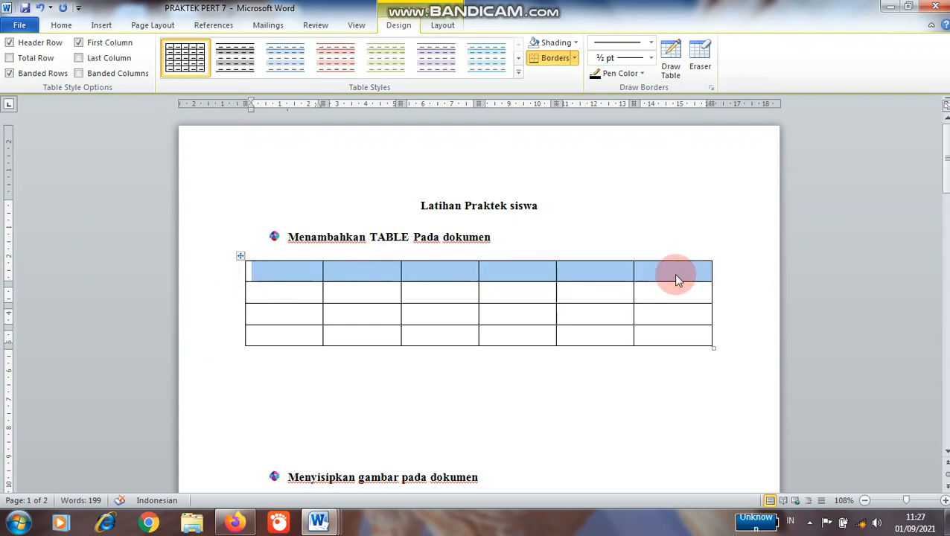
{"action": "left_click_drag", "start_coordinate": [245, 292], "coordinate": [245, 293]}
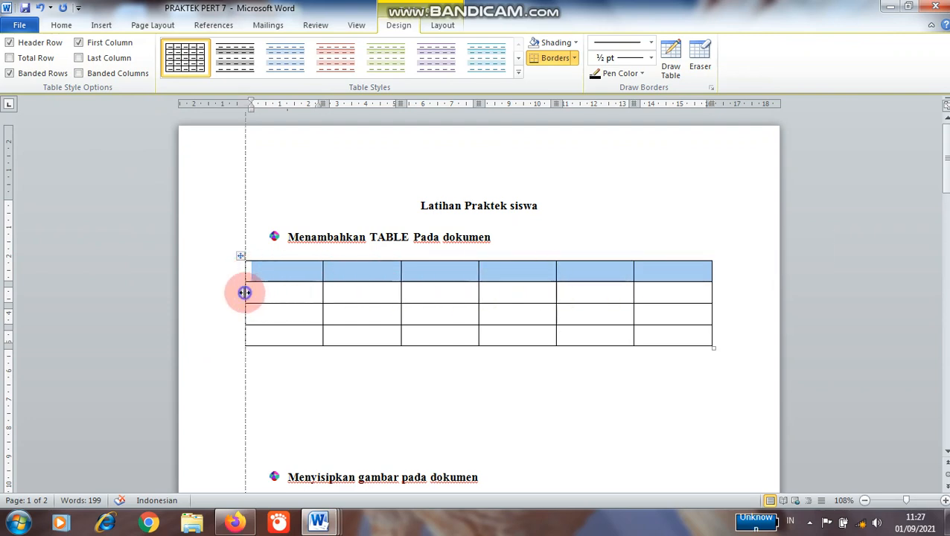
{"action": "left_click", "coordinate": [253, 297]}
{"action": "left_click", "coordinate": [244, 294]}
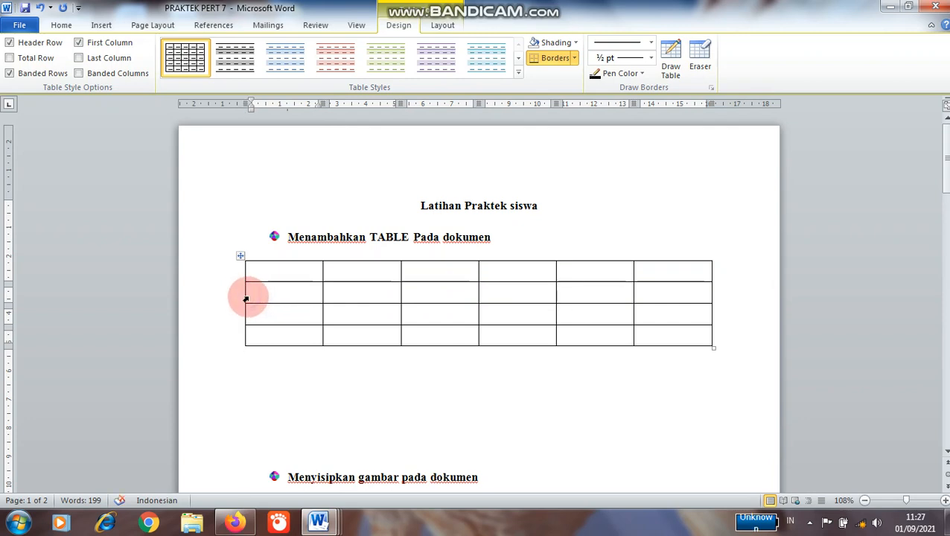
{"action": "left_click_drag", "start_coordinate": [258, 295], "coordinate": [661, 294]}
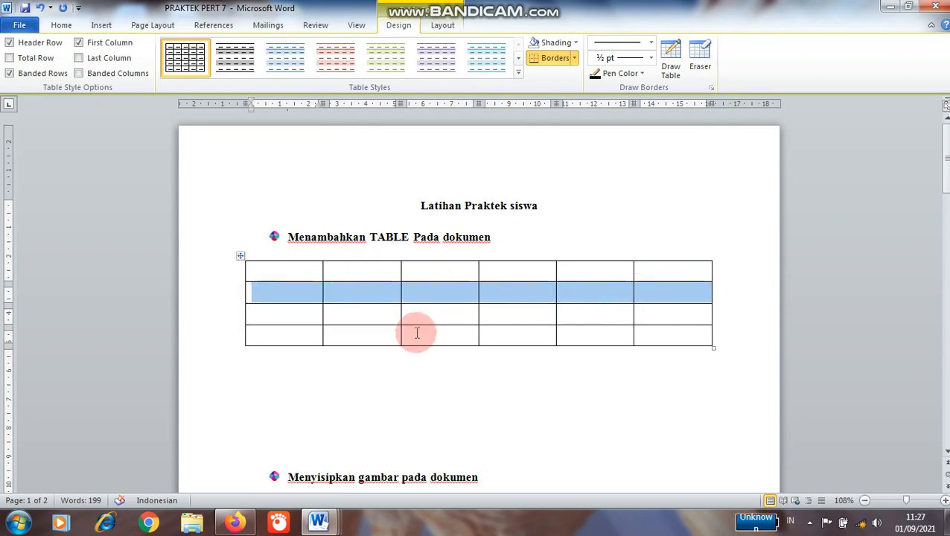
{"action": "left_click_drag", "start_coordinate": [291, 318], "coordinate": [663, 317]}
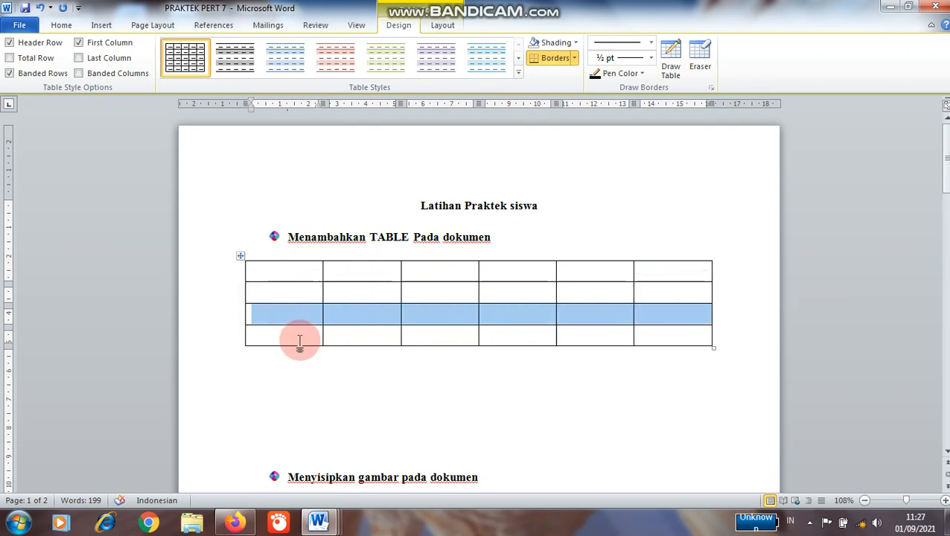
{"action": "left_click", "coordinate": [299, 342]}
{"action": "left_click", "coordinate": [248, 274]}
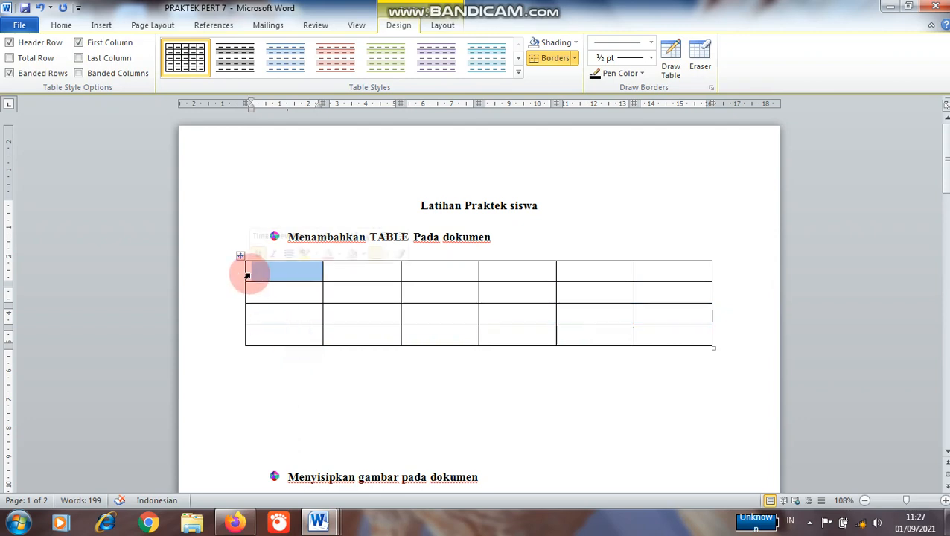
{"action": "left_click", "coordinate": [325, 364]}
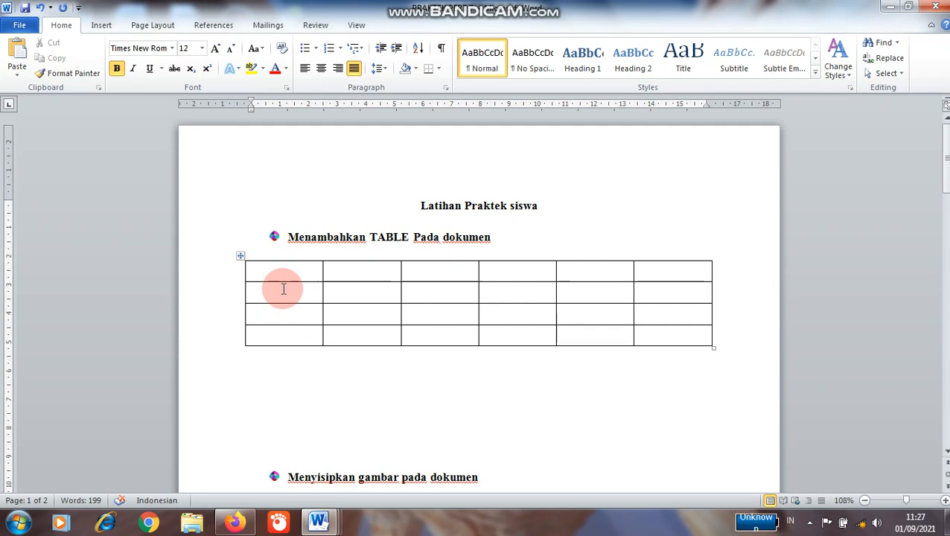
- Highlight the first three columns of the table one after another to point out its columns
{"action": "left_click_drag", "start_coordinate": [275, 259], "coordinate": [282, 335]}
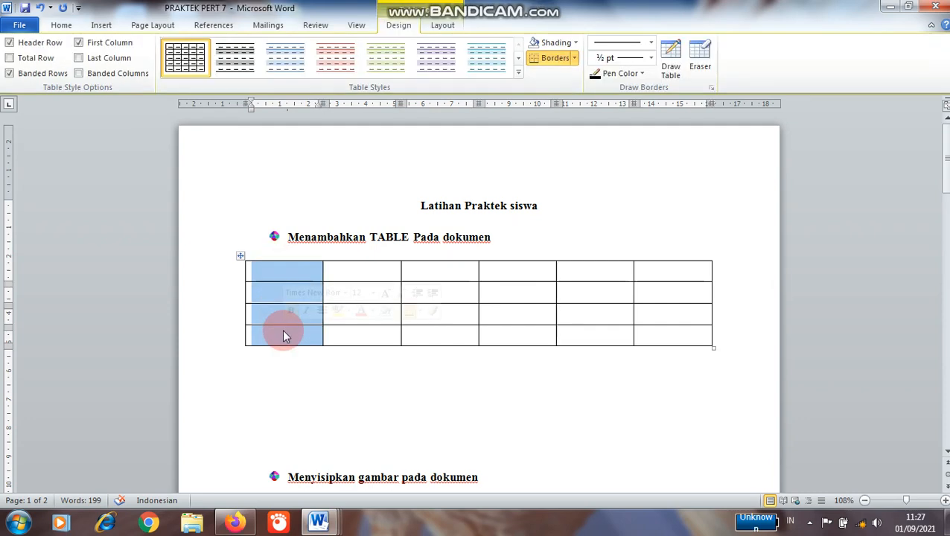
{"action": "left_click_drag", "start_coordinate": [372, 268], "coordinate": [367, 333]}
{"action": "left_click", "coordinate": [365, 335]}
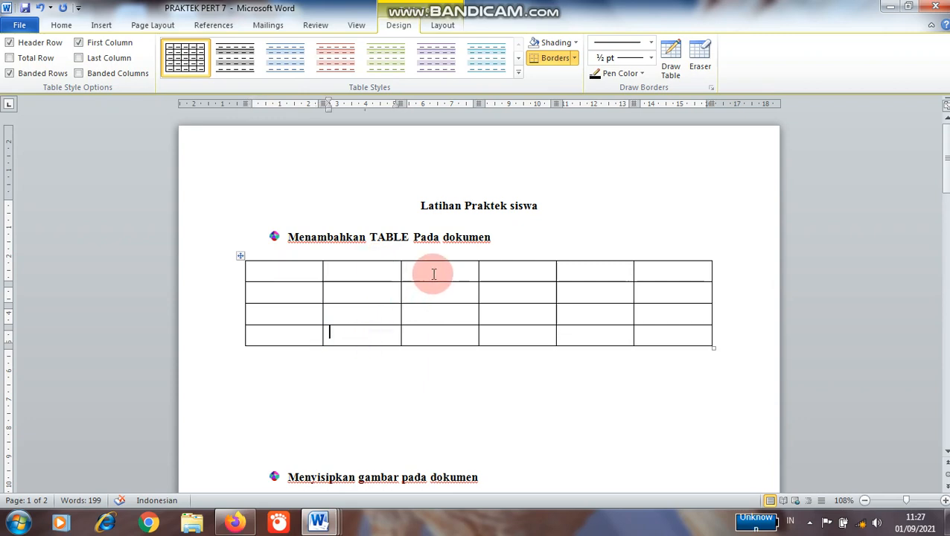
{"action": "left_click_drag", "start_coordinate": [434, 273], "coordinate": [440, 334]}
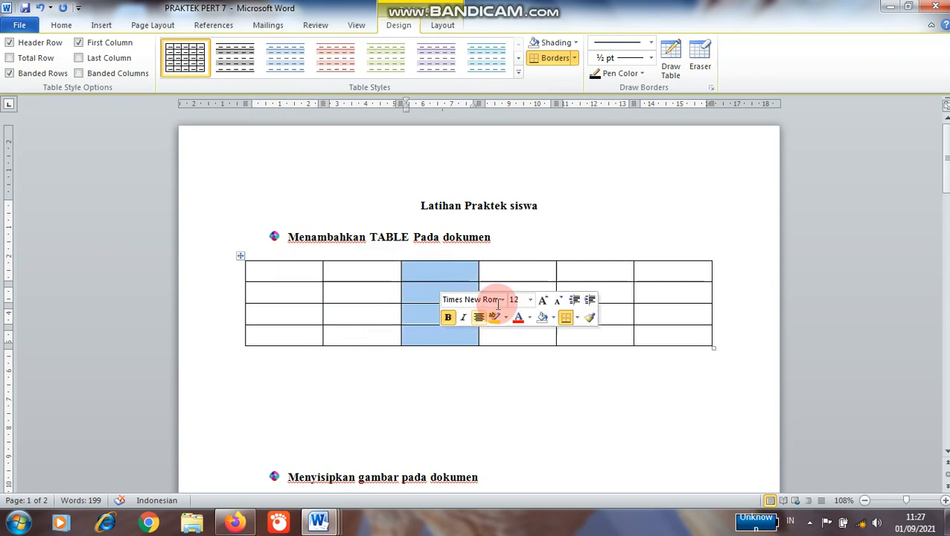
{"action": "left_click", "coordinate": [697, 303]}
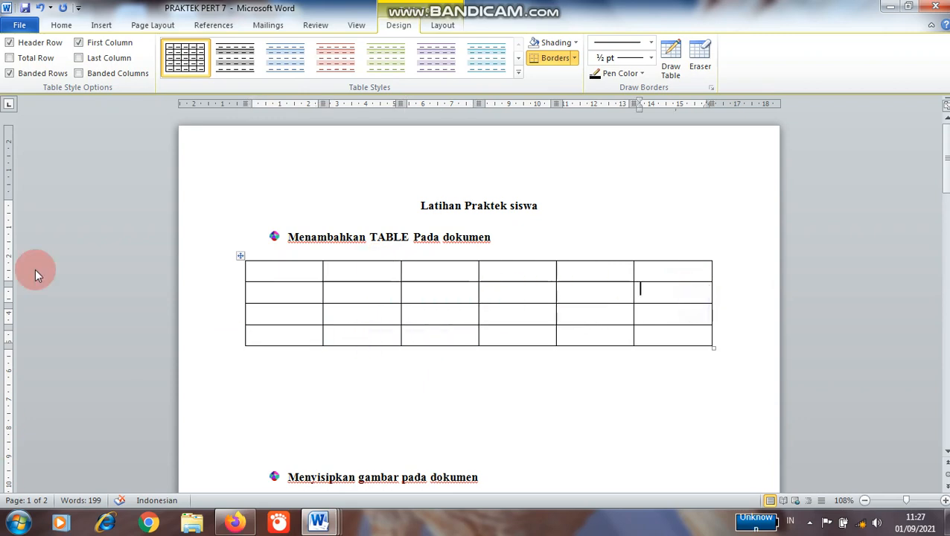
- Add a new row at the end of the table
{"action": "left_click", "coordinate": [715, 335]}
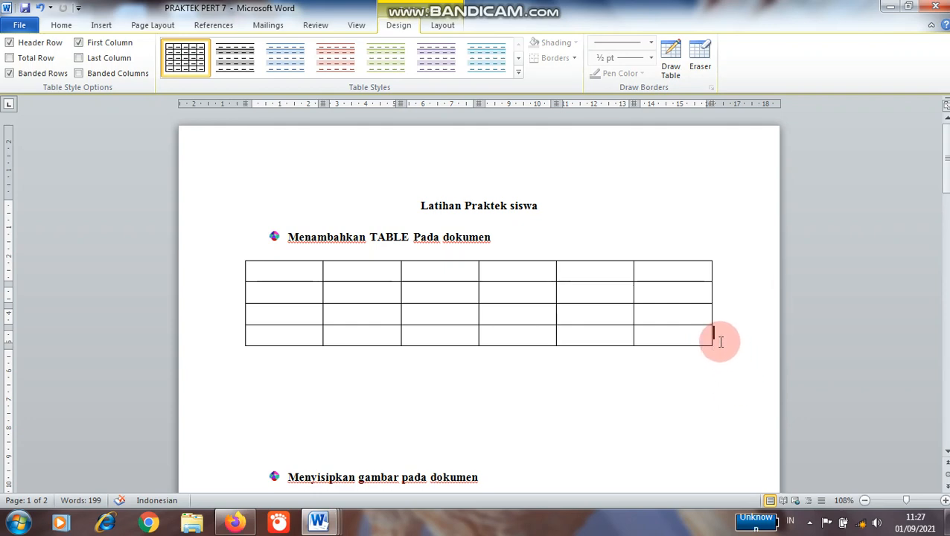
{"action": "key", "text": "Return"}
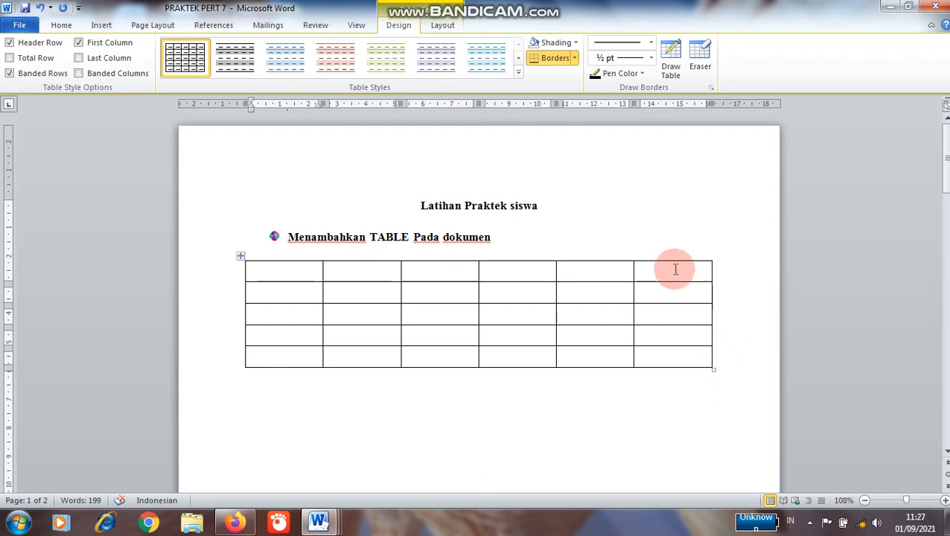
- Delete the table's sixth column so that five columns remain
{"action": "left_click_drag", "start_coordinate": [674, 269], "coordinate": [680, 360]}
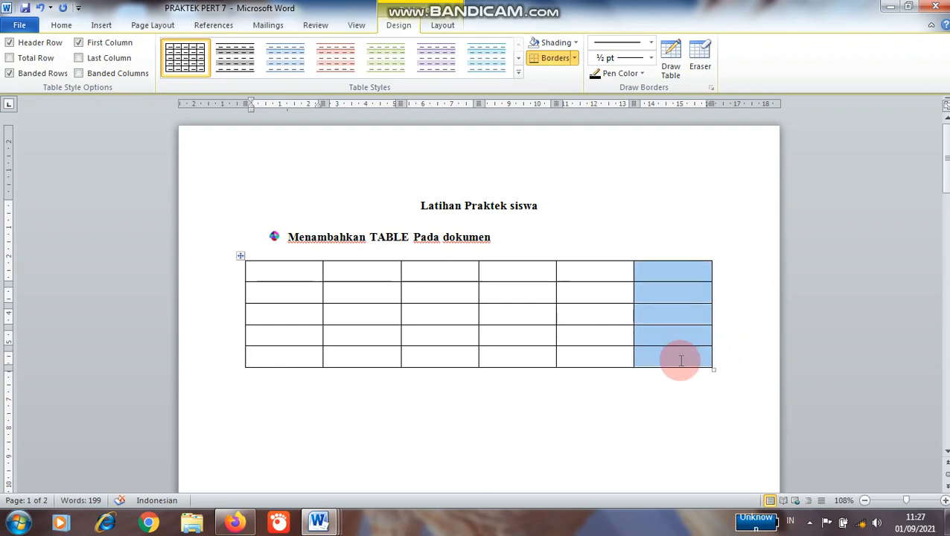
{"action": "right_click", "coordinate": [665, 275]}
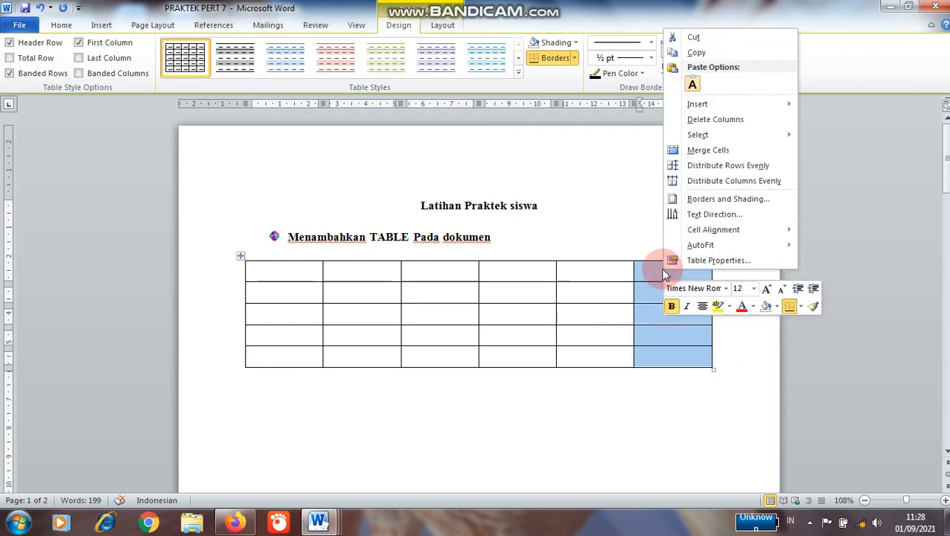
{"action": "left_click", "coordinate": [732, 121]}
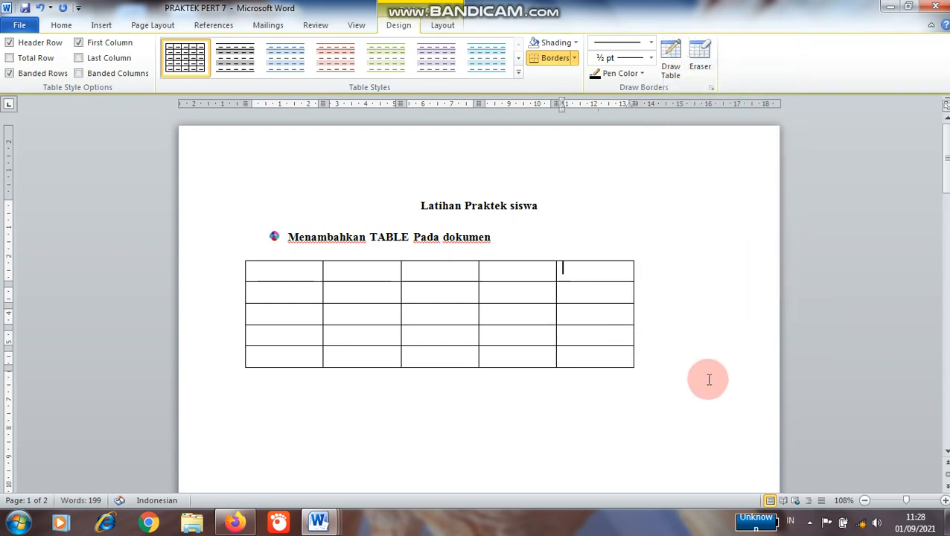
{"action": "left_click", "coordinate": [698, 369]}
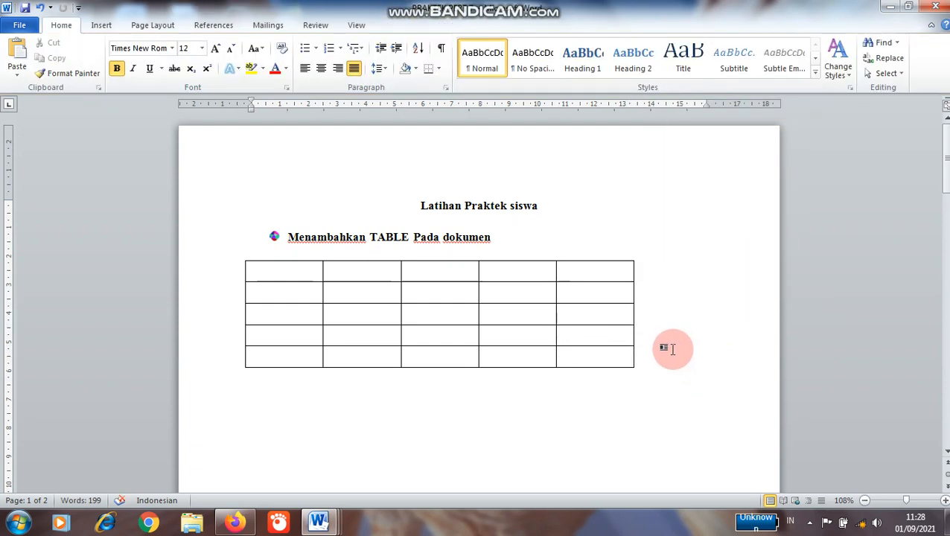
- Delete all cells of the table's bottom row using the Shift cells left option
{"action": "left_click_drag", "start_coordinate": [272, 355], "coordinate": [610, 353]}
{"action": "right_click", "coordinate": [530, 353]}
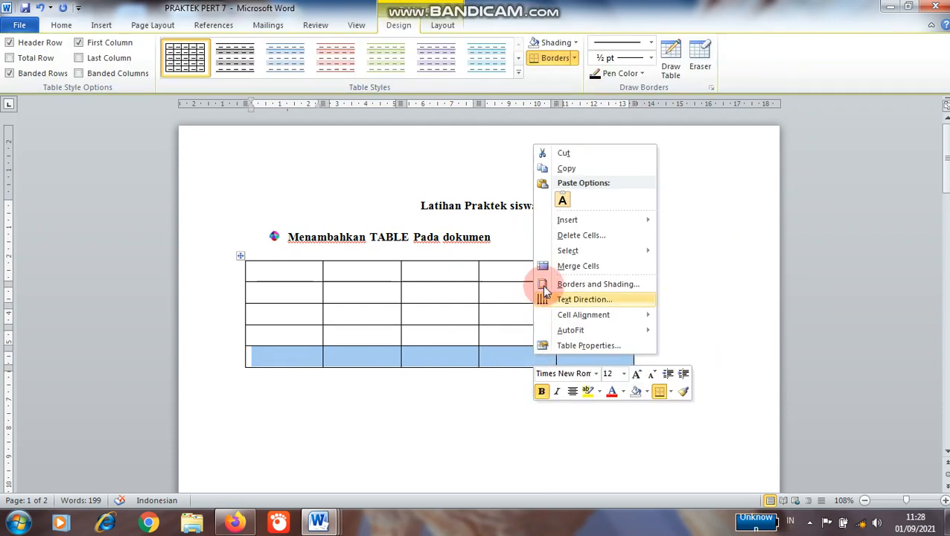
{"action": "left_click", "coordinate": [561, 235]}
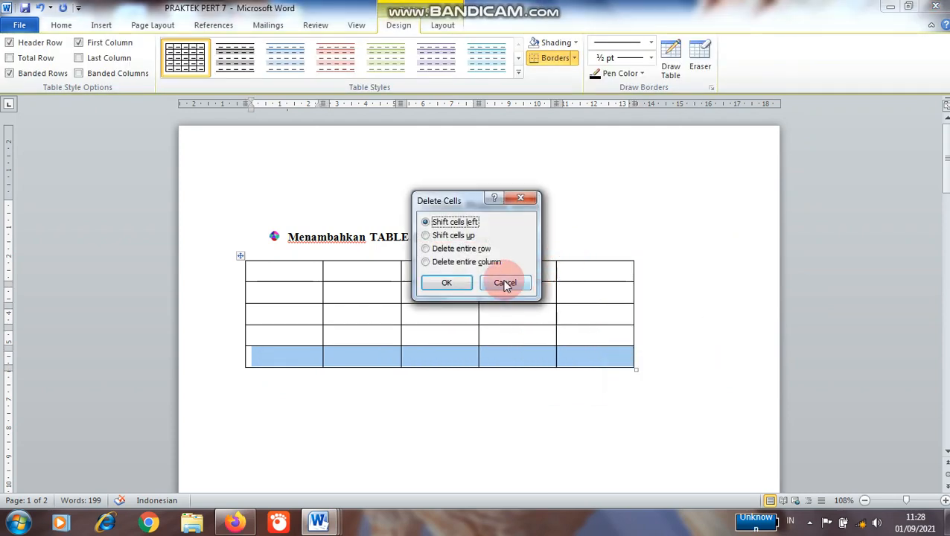
{"action": "left_click", "coordinate": [448, 282]}
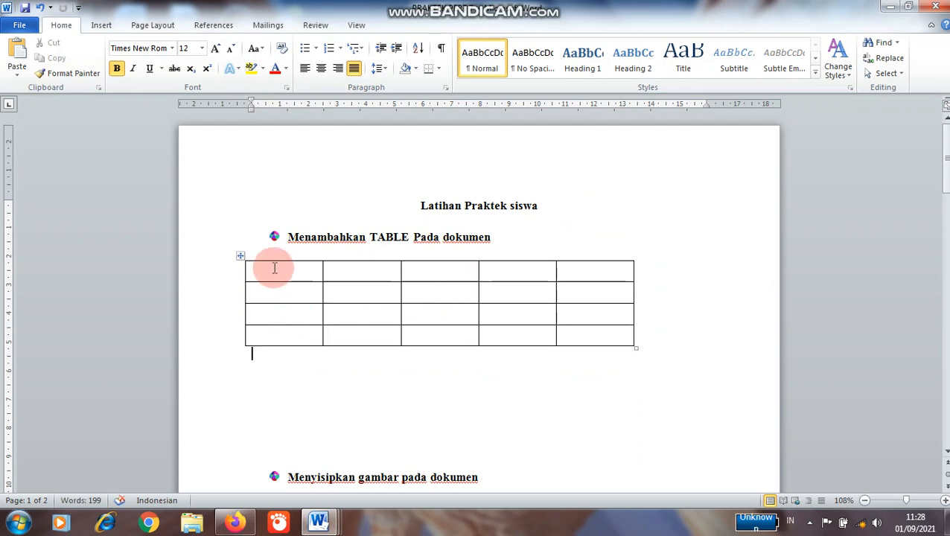
- Select the table's first row, enter the trial text "daftarcvcfghghg" in its first cell, and undo the entry
{"action": "left_click", "coordinate": [268, 266]}
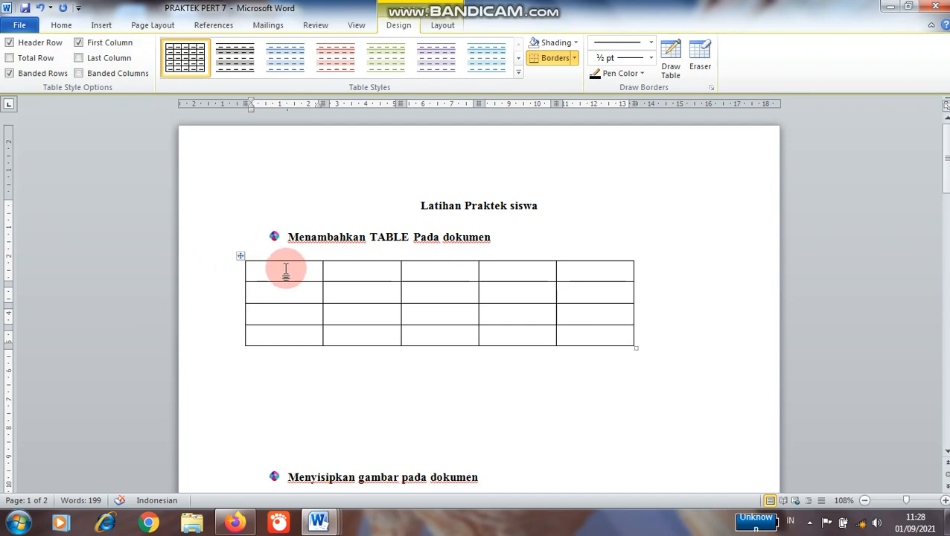
{"action": "left_click_drag", "start_coordinate": [289, 273], "coordinate": [547, 277]}
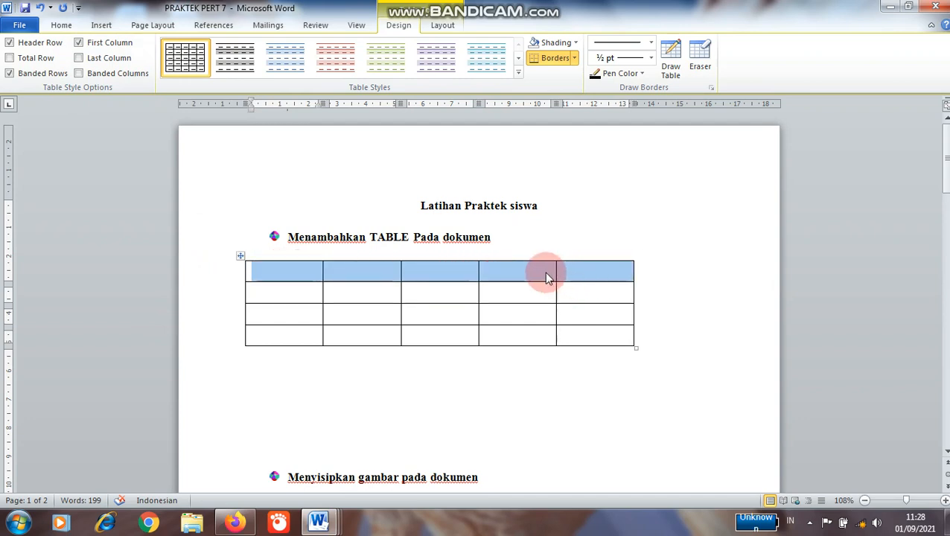
{"action": "left_click", "coordinate": [266, 269]}
{"action": "type", "text": "daf"}
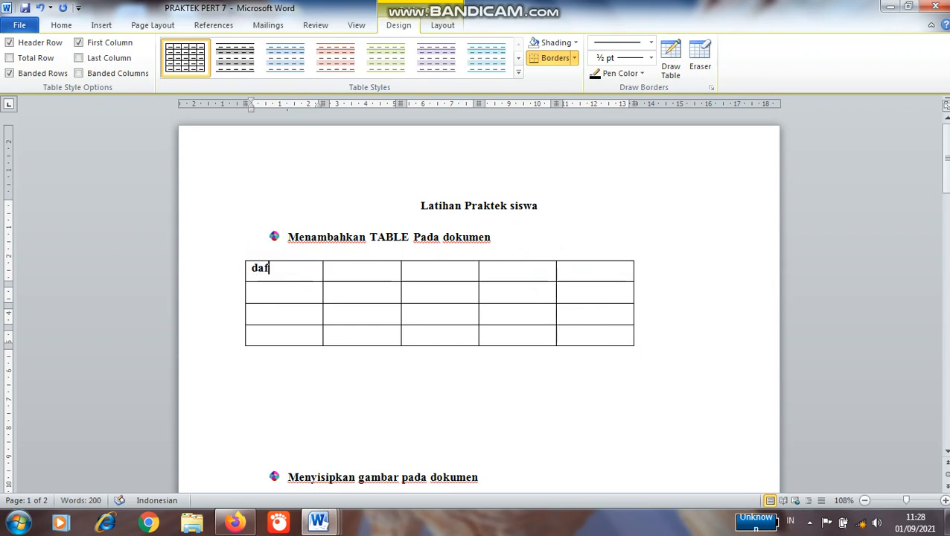
{"action": "type", "text": "tarcvcfghghghg"}
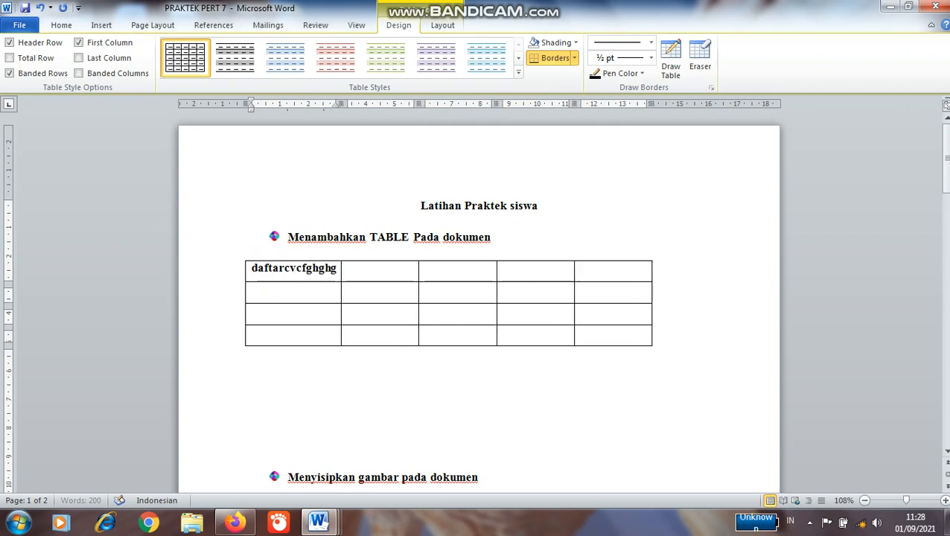
{"action": "left_click", "coordinate": [40, 7]}
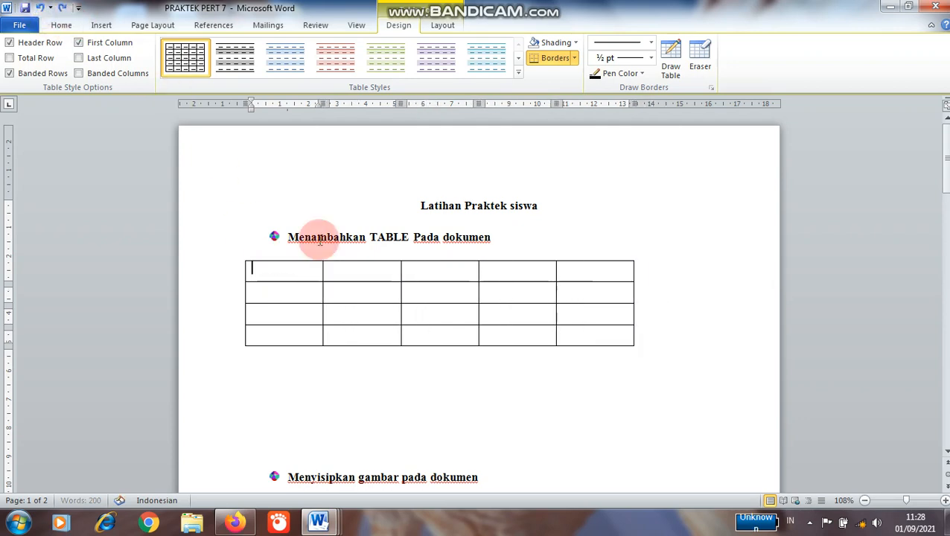
- Merge all five cells of the table's first row into a single cell
{"action": "left_click", "coordinate": [271, 275]}
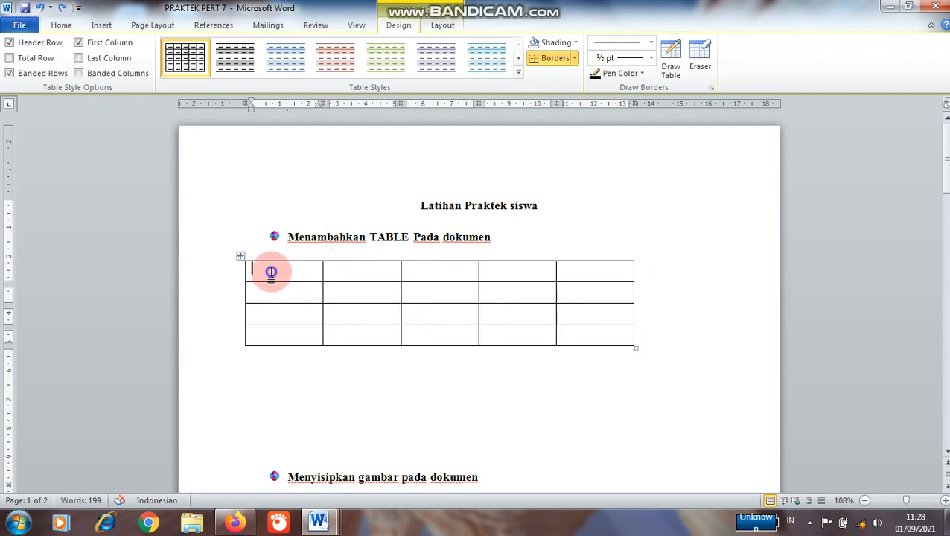
{"action": "left_click_drag", "start_coordinate": [270, 273], "coordinate": [533, 270]}
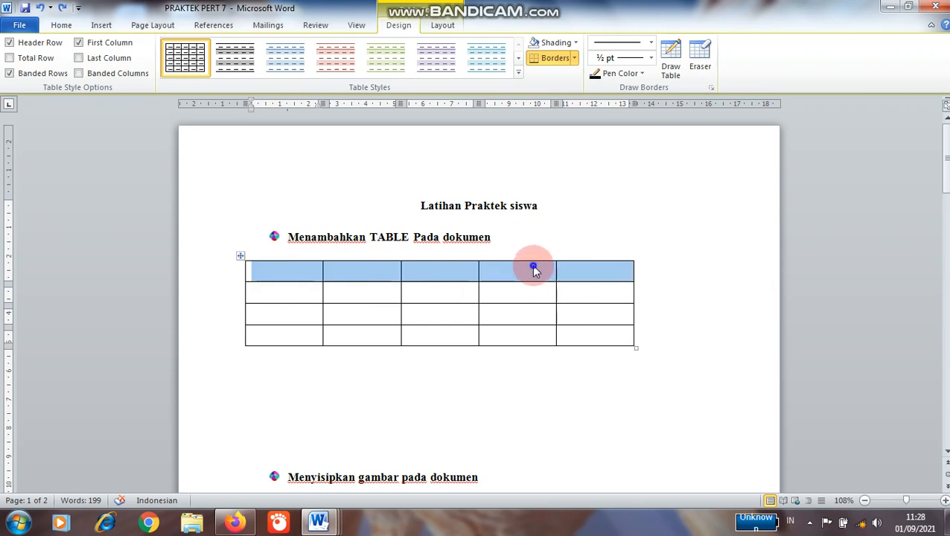
{"action": "right_click", "coordinate": [533, 269]}
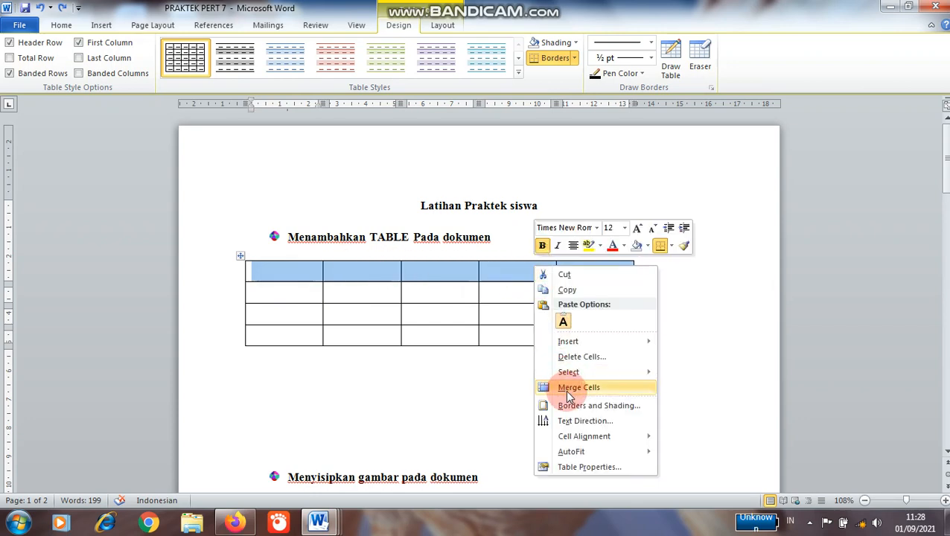
{"action": "left_click", "coordinate": [567, 388]}
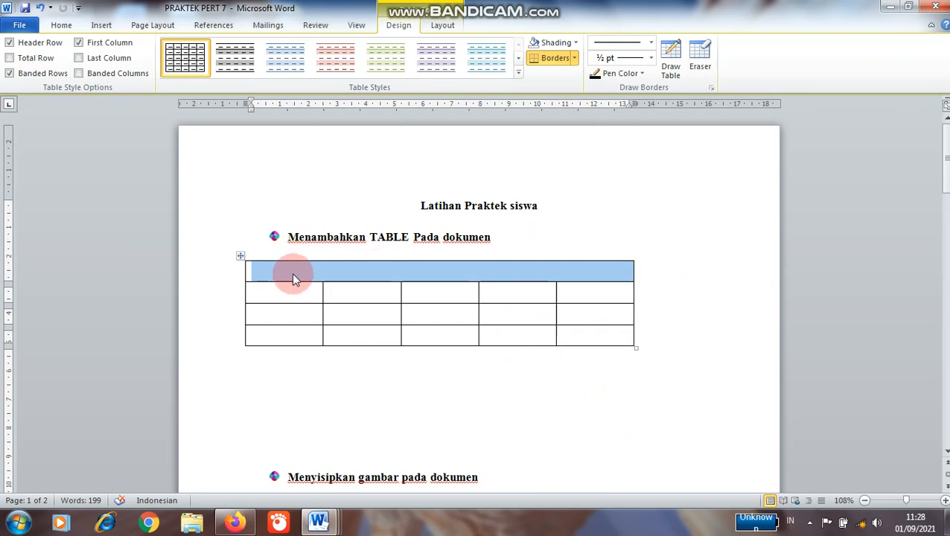
- Enter the title "DAFTAR PIKET BERDOA KELAS 5A dan 5B" in the merged first row and center it
{"action": "left_click", "coordinate": [61, 25]}
{"action": "left_click", "coordinate": [328, 270]}
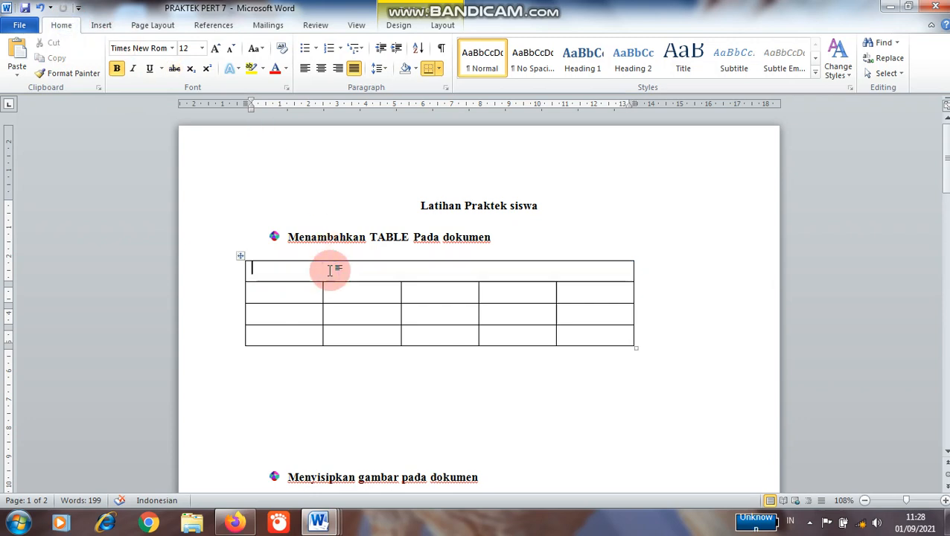
{"action": "type", "text": "d"}
{"action": "type", "text": "DAF"}
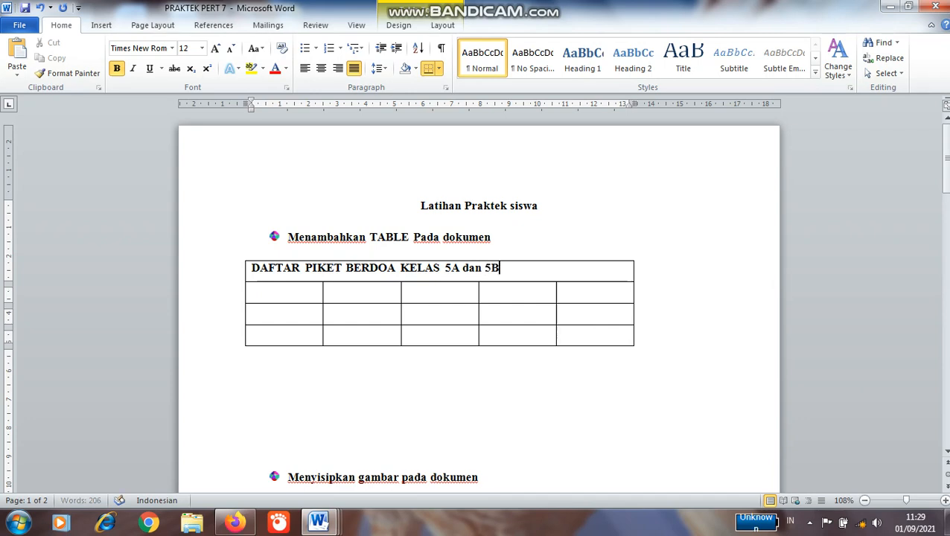
{"action": "left_click", "coordinate": [318, 71]}
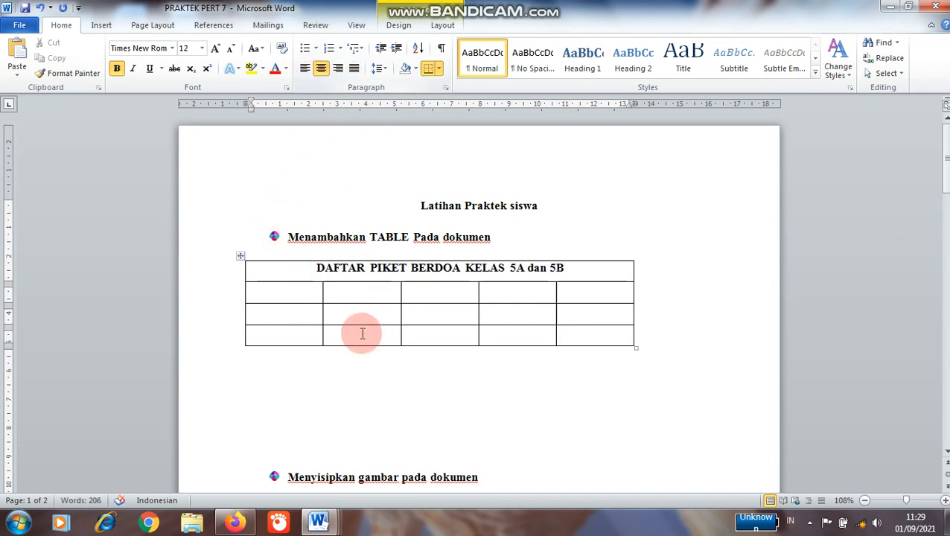
- Fill the five cells of the table's second row with Senin, Selasa, Rabu, Kamis and Jumat
{"action": "left_click", "coordinate": [301, 296]}
{"action": "type", "text": "seni"}
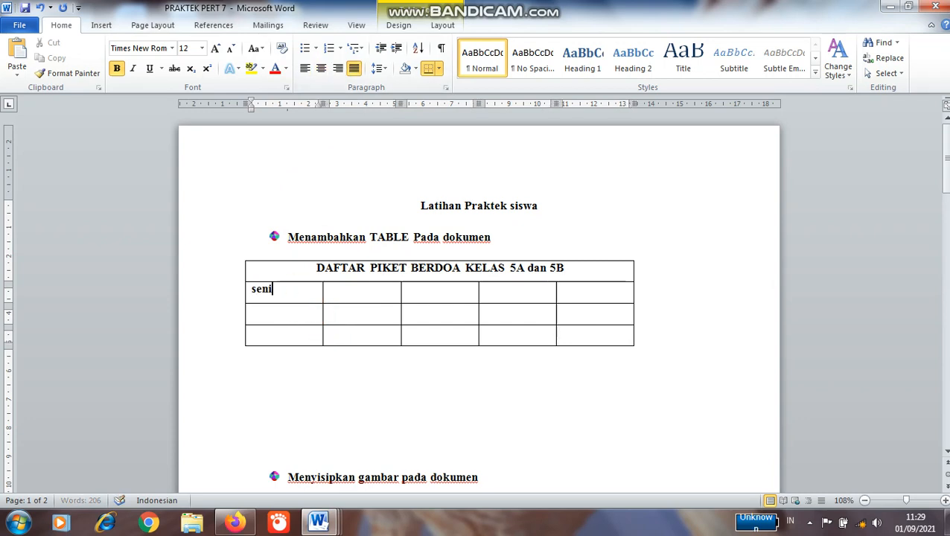
{"action": "left_click", "coordinate": [343, 298]}
{"action": "type", "text": "se"}
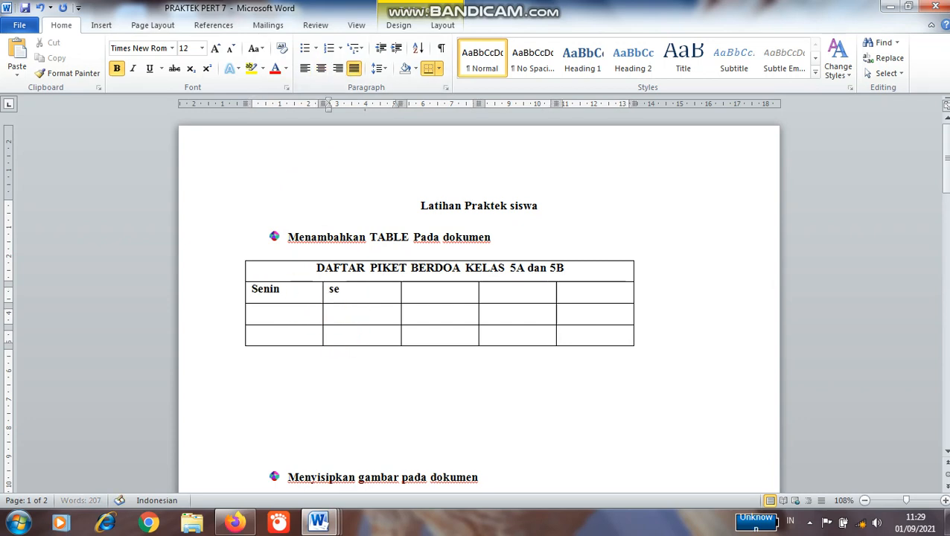
{"action": "type", "text": "las"}
{"action": "key", "text": "BackSpace"}
{"action": "type", "text": "a"}
{"action": "left_click", "coordinate": [345, 306]}
{"action": "key", "text": "Tab"}
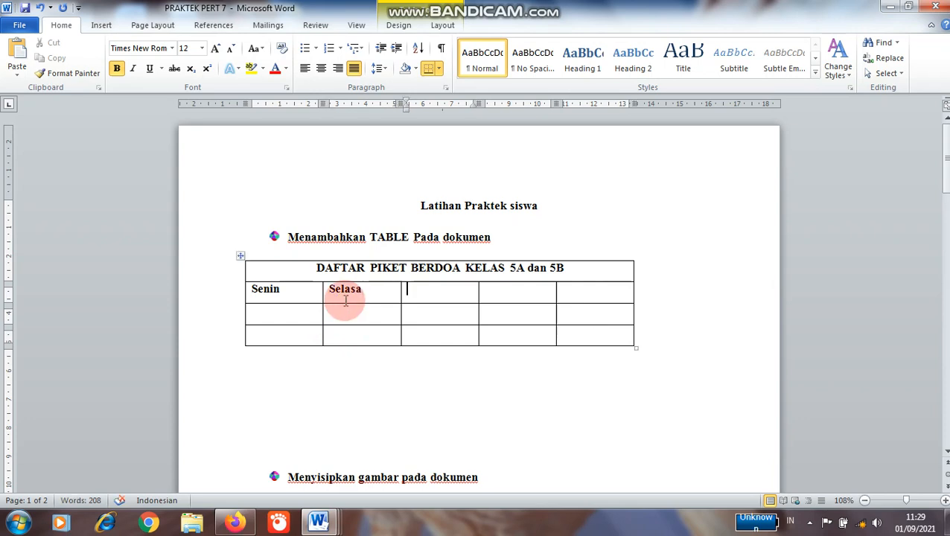
{"action": "type", "text": "rabu"}
{"action": "key", "text": "Tab"}
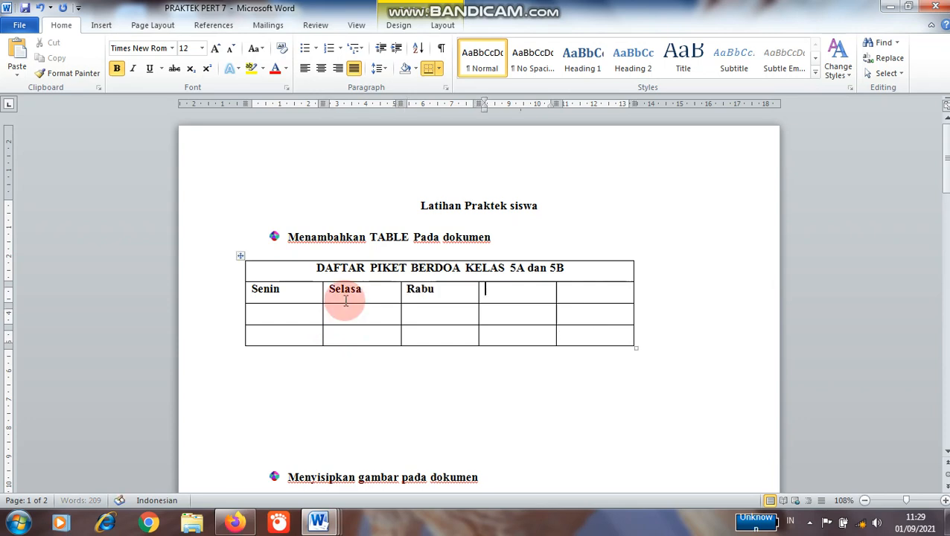
{"action": "type", "text": "kamis"}
{"action": "left_click", "coordinate": [345, 300]}
{"action": "type", "text": "ju"}
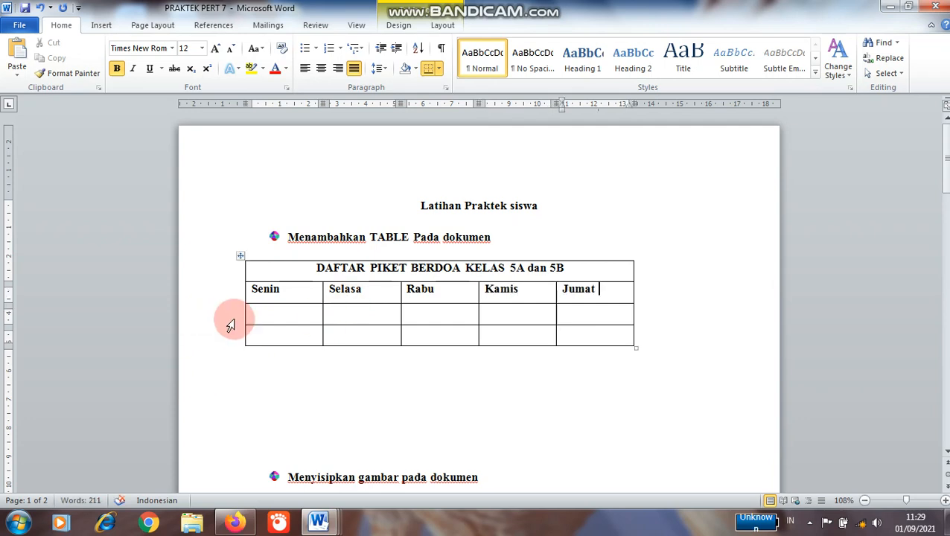
- Enter a student's first name in each of the two empty cells below Senin
{"action": "left_click", "coordinate": [264, 314]}
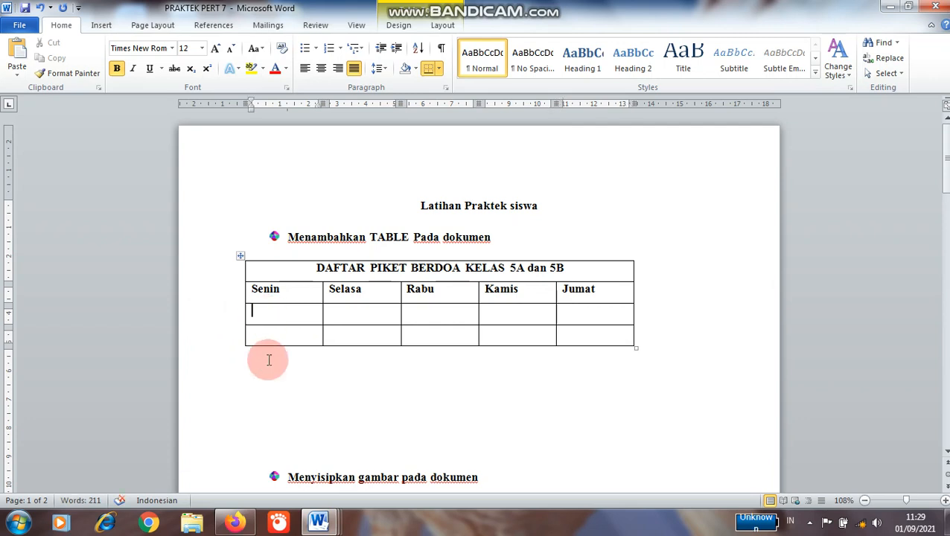
{"action": "left_click", "coordinate": [258, 384]}
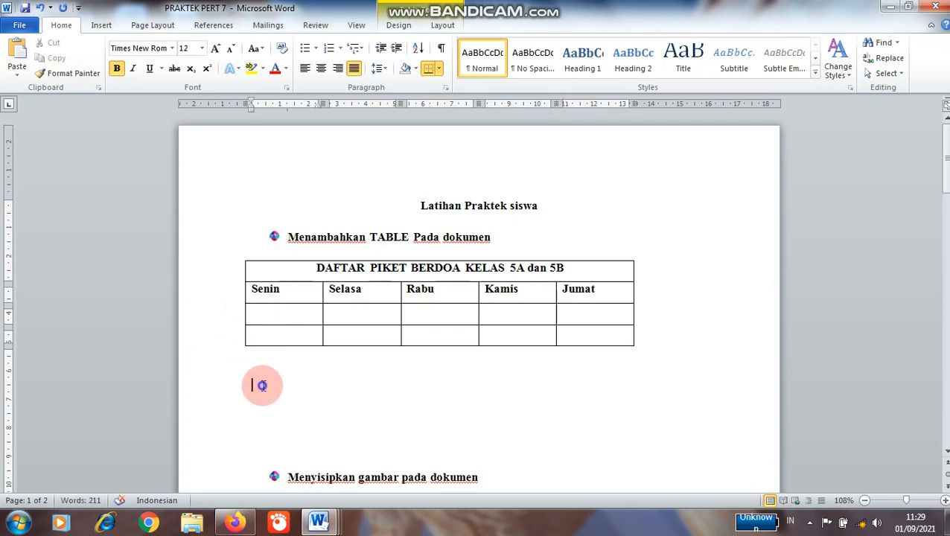
{"action": "left_click", "coordinate": [267, 319]}
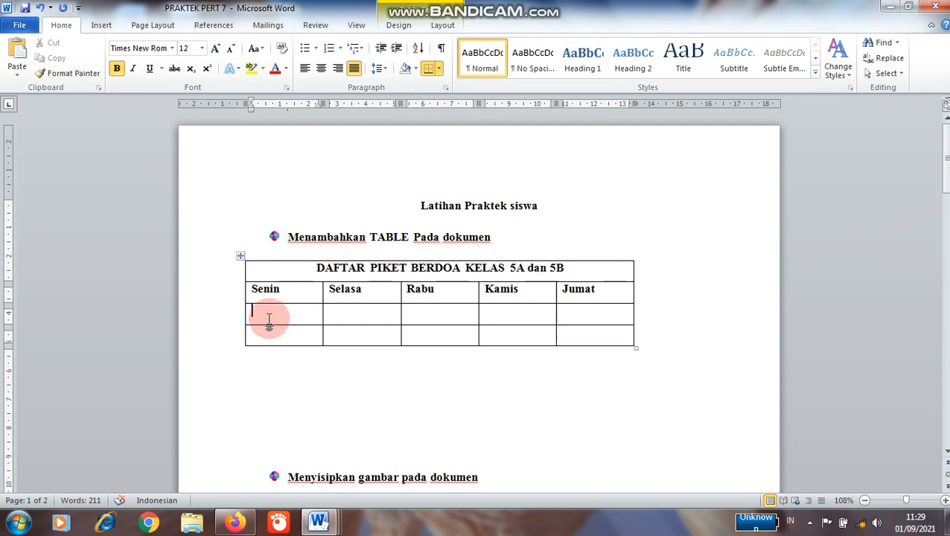
{"action": "type", "text": "M"}
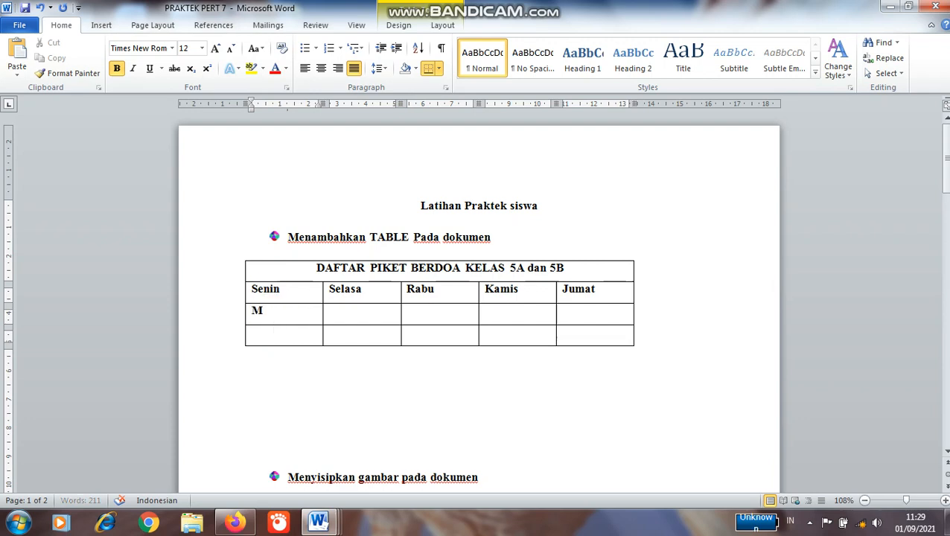
{"action": "type", "text": "ikael"}
{"action": "left_click", "coordinate": [269, 336]}
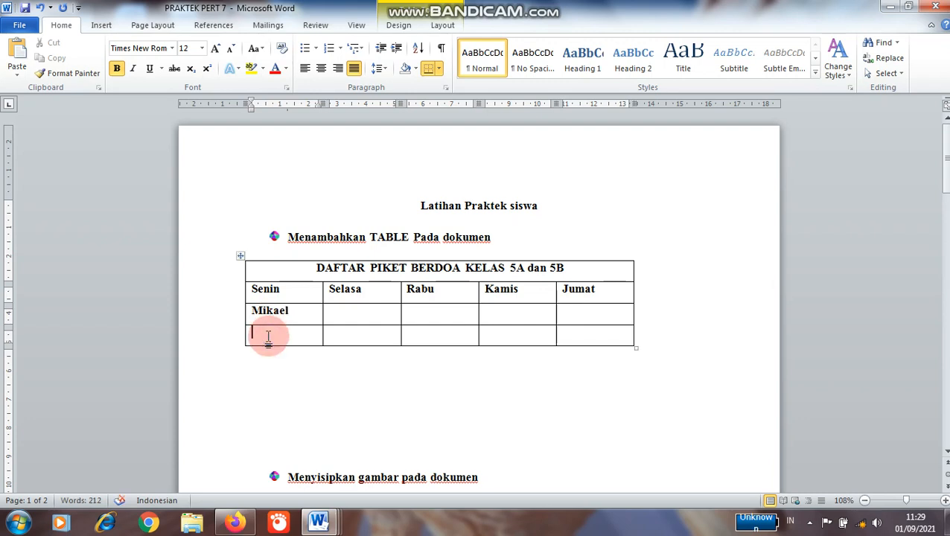
{"action": "type", "text": "Rai"}
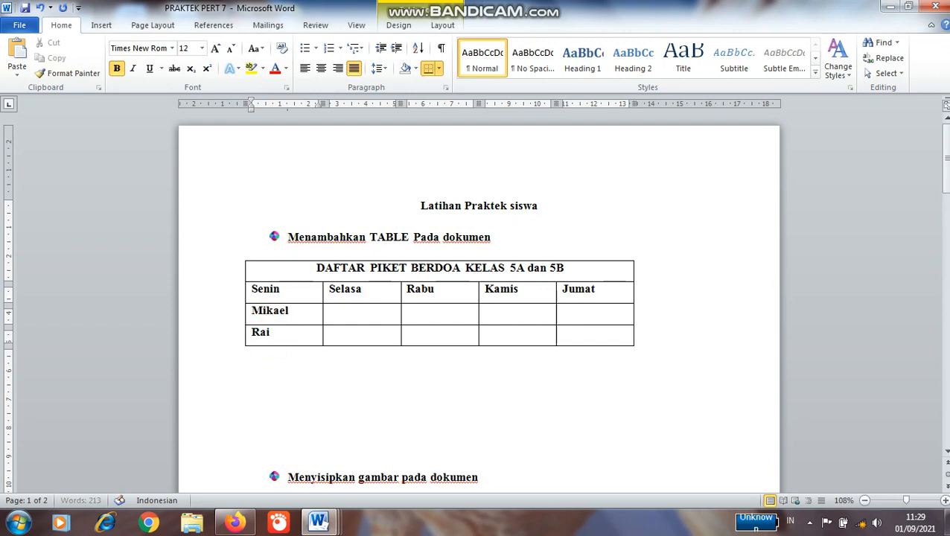
{"action": "type", "text": "sa"}
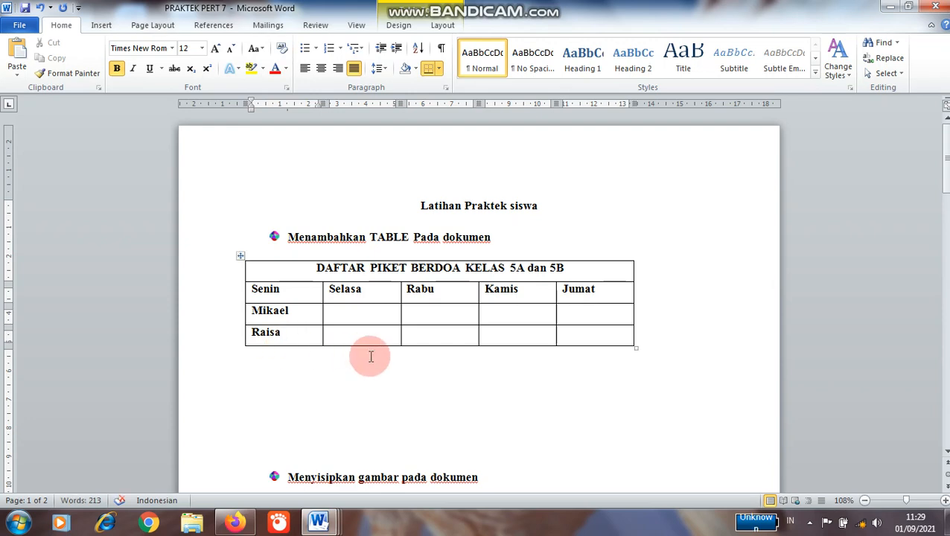
- Delete the surplus empty lines between the table and the "Menyisipkan gambar pada dokumen" heading
{"action": "scroll", "coordinate": [365, 346], "scroll_direction": "down", "scroll_amount": 2}
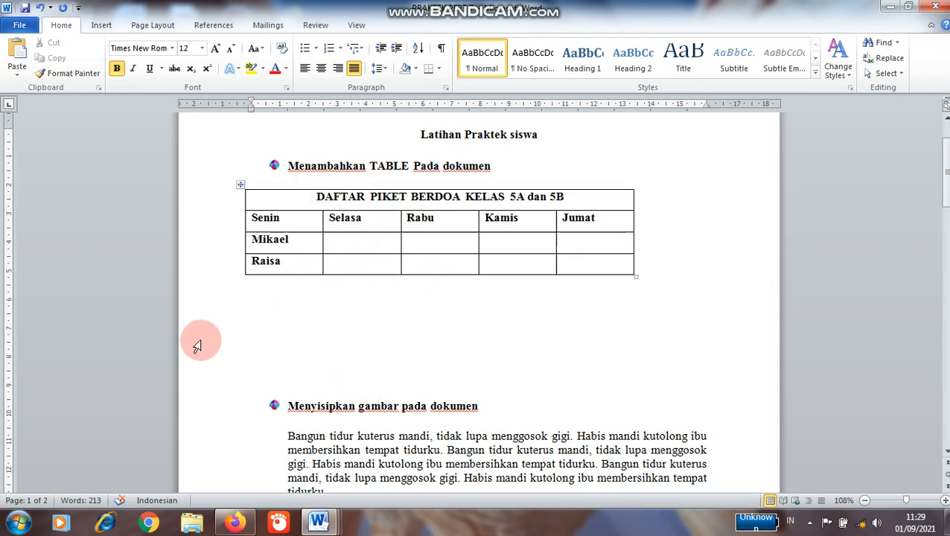
{"action": "left_click_drag", "start_coordinate": [255, 313], "coordinate": [270, 351]}
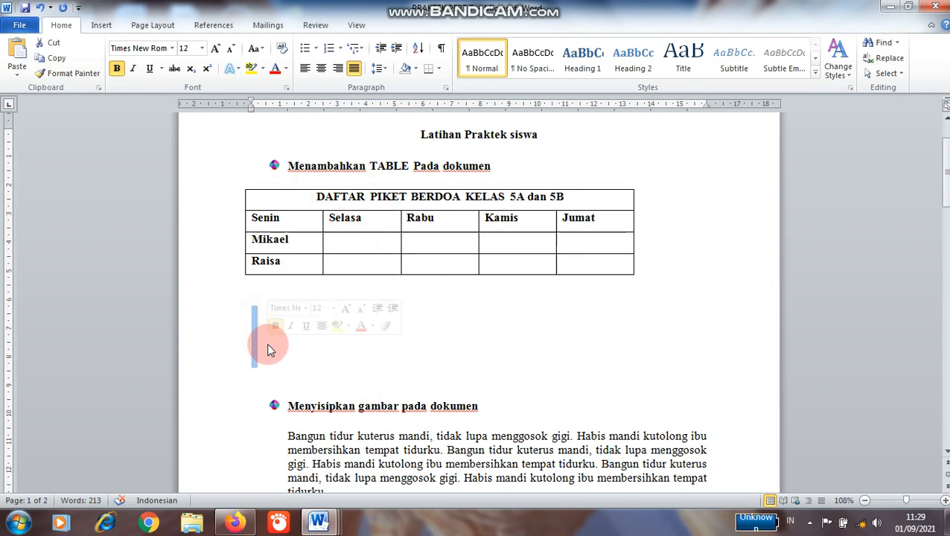
{"action": "key", "text": "Delete"}
- Review the picture-insertion instructions and text-wrapping examples in the "7. Praktek membuat table" document, and return to PRAKTEK PERT 7
{"action": "mouse_move", "coordinate": [318, 521]}
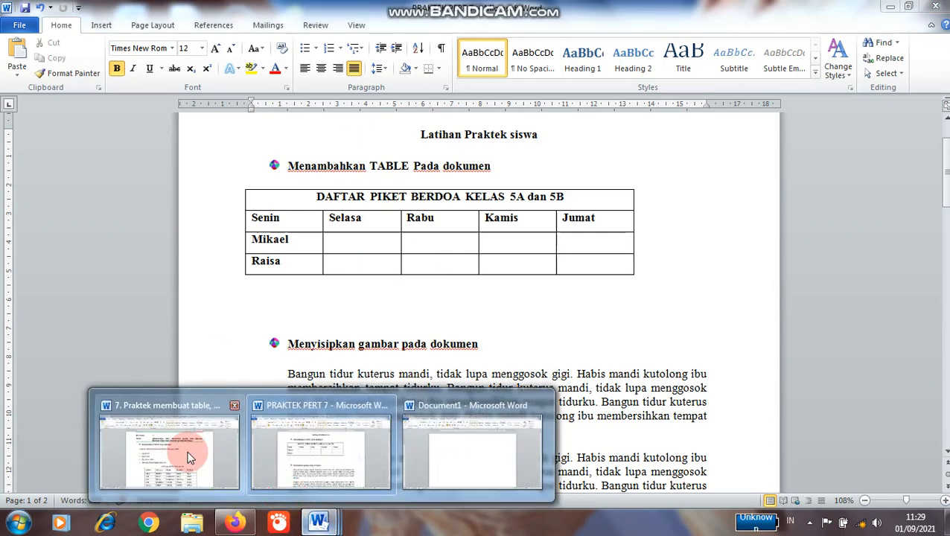
{"action": "left_click", "coordinate": [188, 457]}
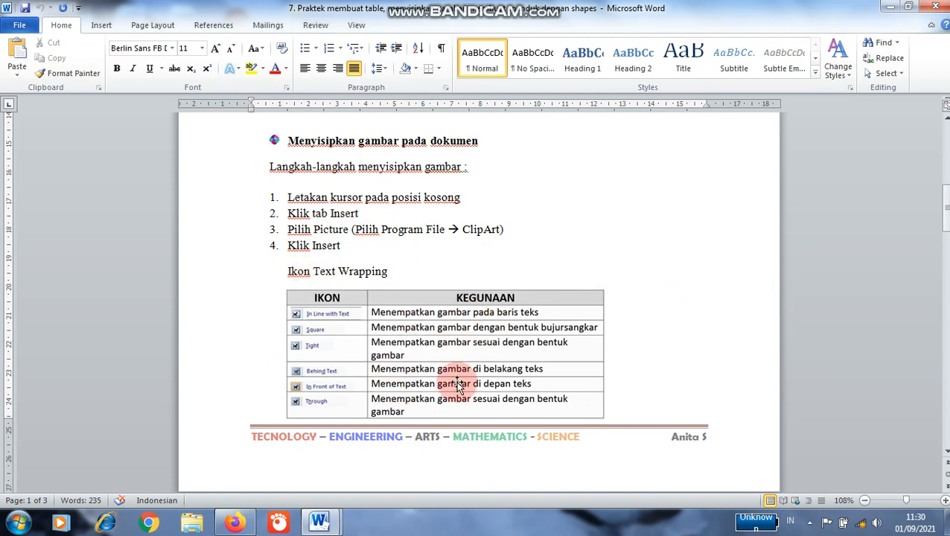
{"action": "scroll", "coordinate": [521, 327], "scroll_direction": "down", "scroll_amount": 10}
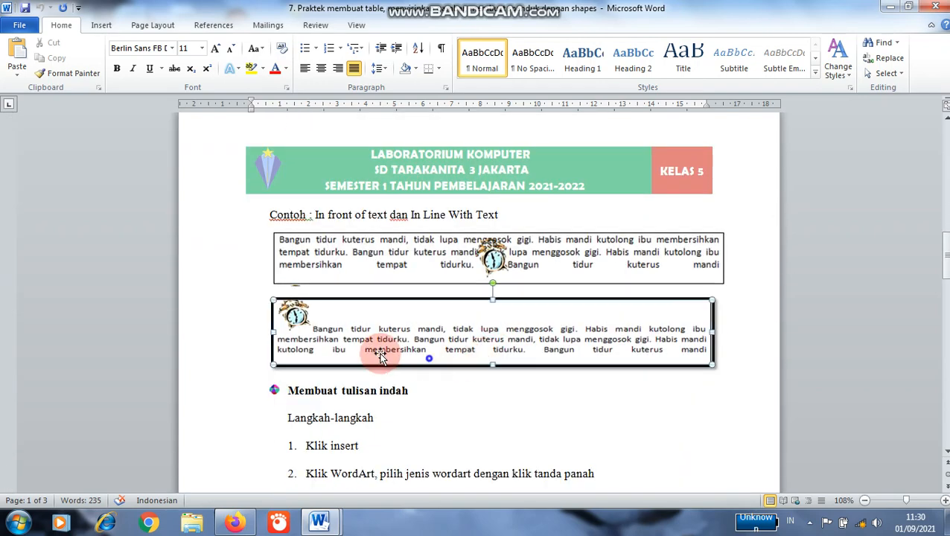
{"action": "left_click", "coordinate": [356, 230]}
{"action": "right_click", "coordinate": [324, 529]}
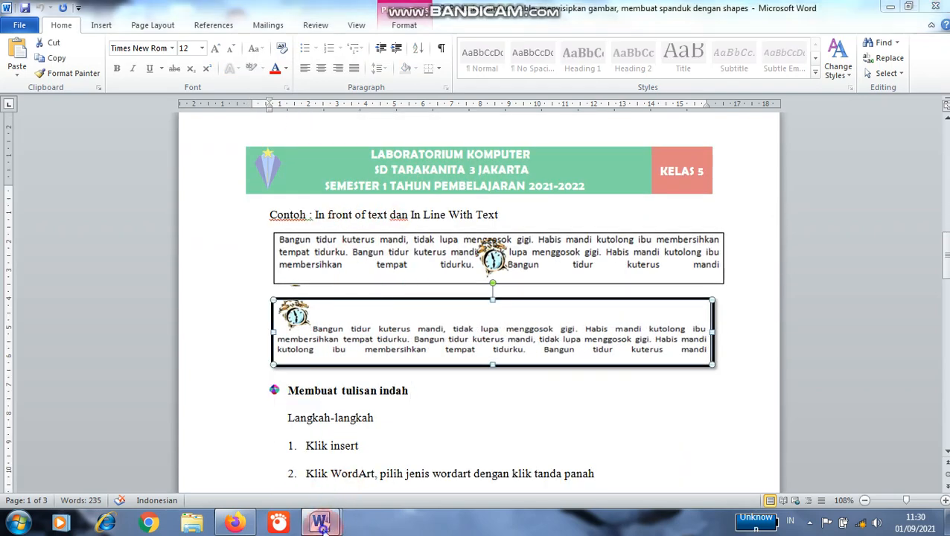
{"action": "left_click", "coordinate": [350, 419]}
- Insert the Tulips picture from the Sample Pictures folder at the start of the first paragraph under "Menyisipkan gambar pada dokumen"
{"action": "scroll", "coordinate": [344, 316], "scroll_direction": "down", "scroll_amount": 3}
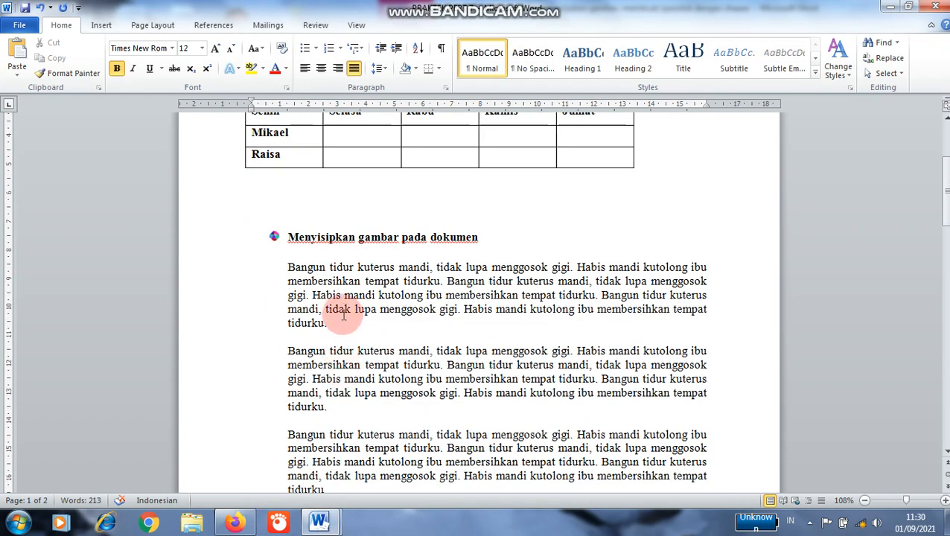
{"action": "left_click", "coordinate": [344, 308]}
{"action": "scroll", "coordinate": [344, 308], "scroll_direction": "down", "scroll_amount": 2}
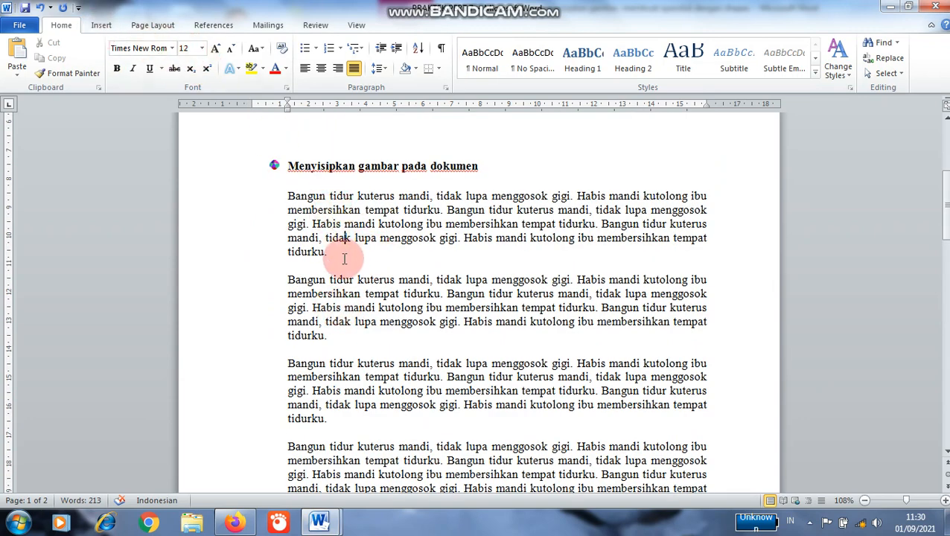
{"action": "left_click", "coordinate": [328, 208]}
{"action": "left_click", "coordinate": [286, 196]}
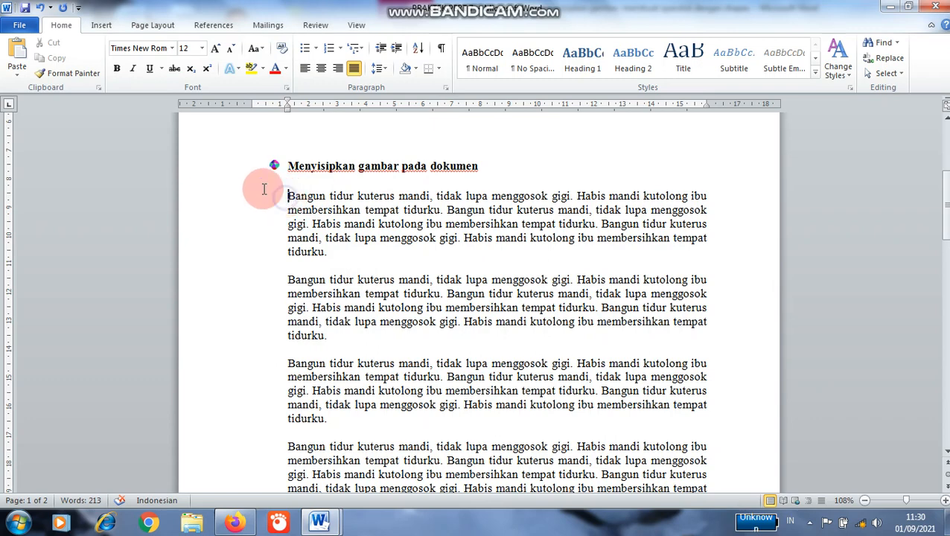
{"action": "left_click", "coordinate": [101, 27]}
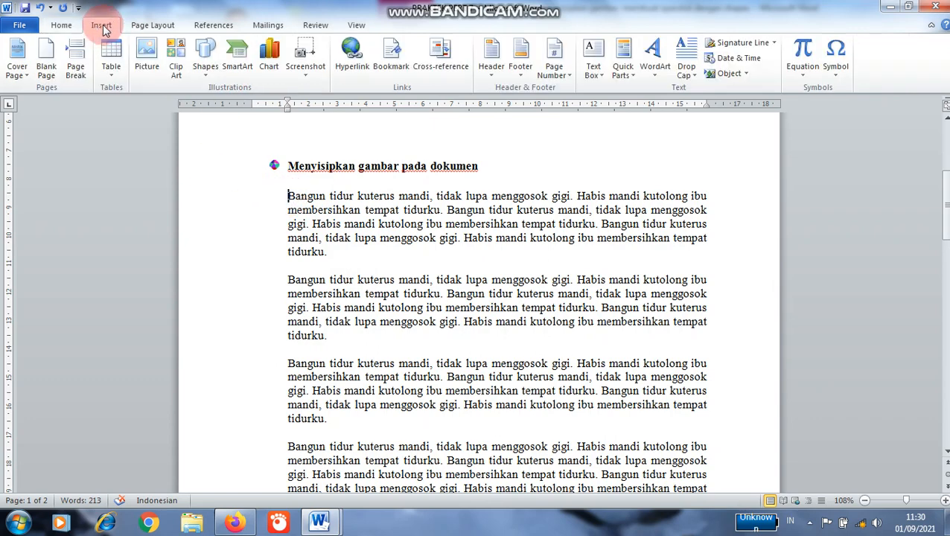
{"action": "left_click", "coordinate": [139, 60]}
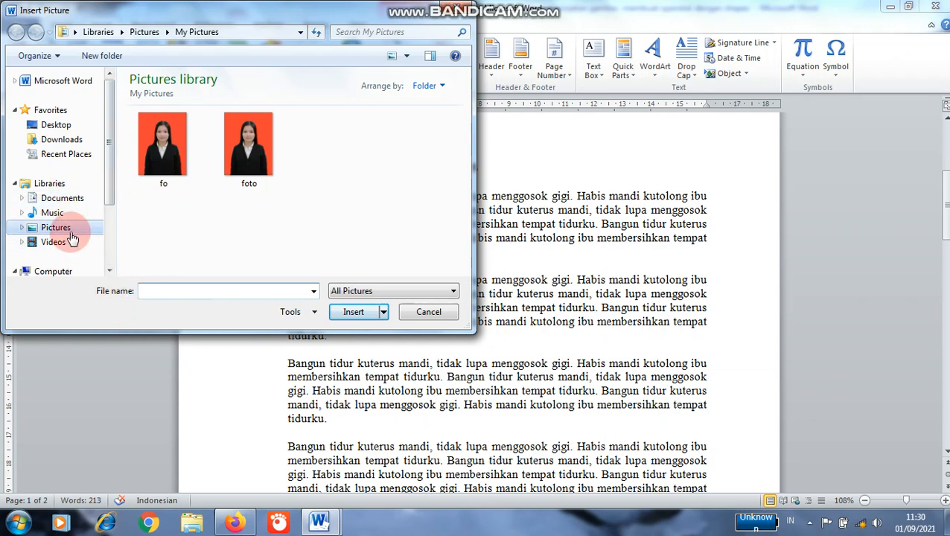
{"action": "left_click", "coordinate": [75, 230]}
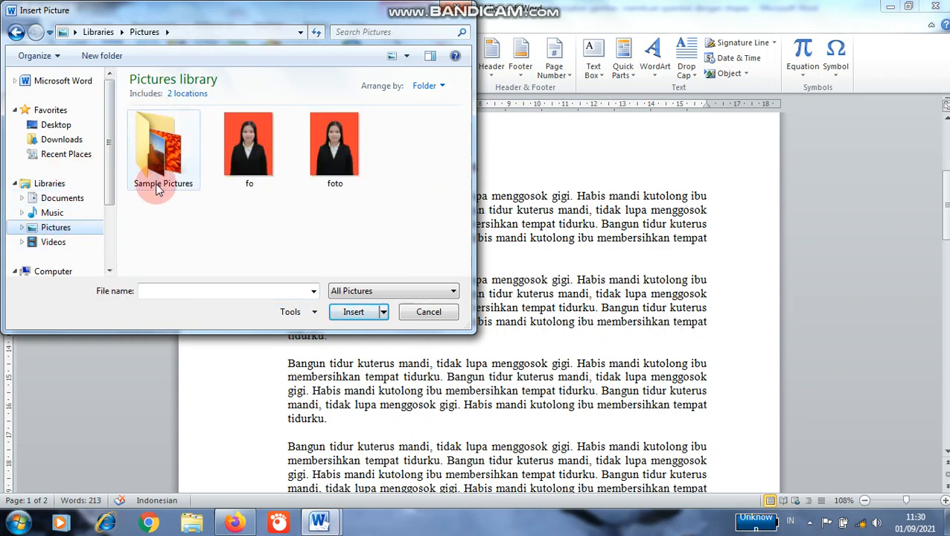
{"action": "left_click", "coordinate": [48, 186]}
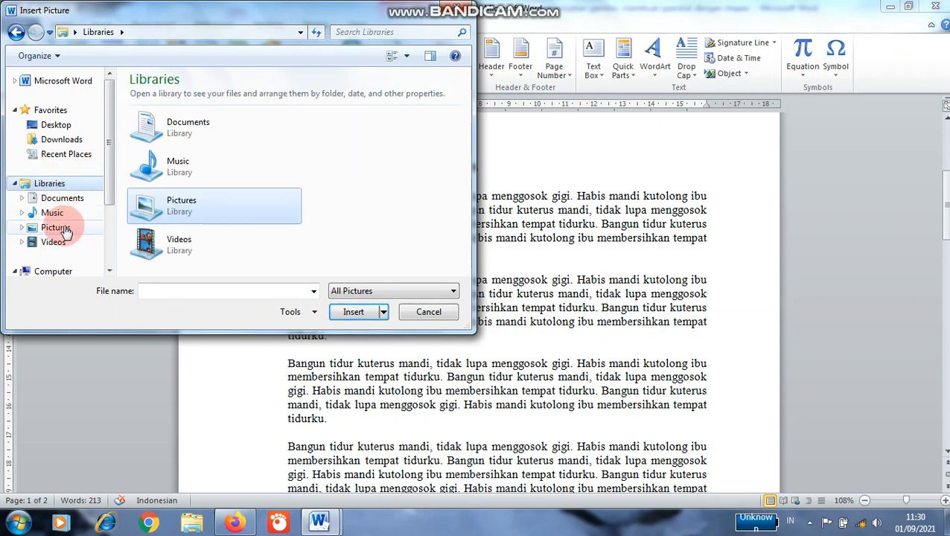
{"action": "left_click", "coordinate": [58, 228]}
{"action": "double_click", "coordinate": [168, 160]}
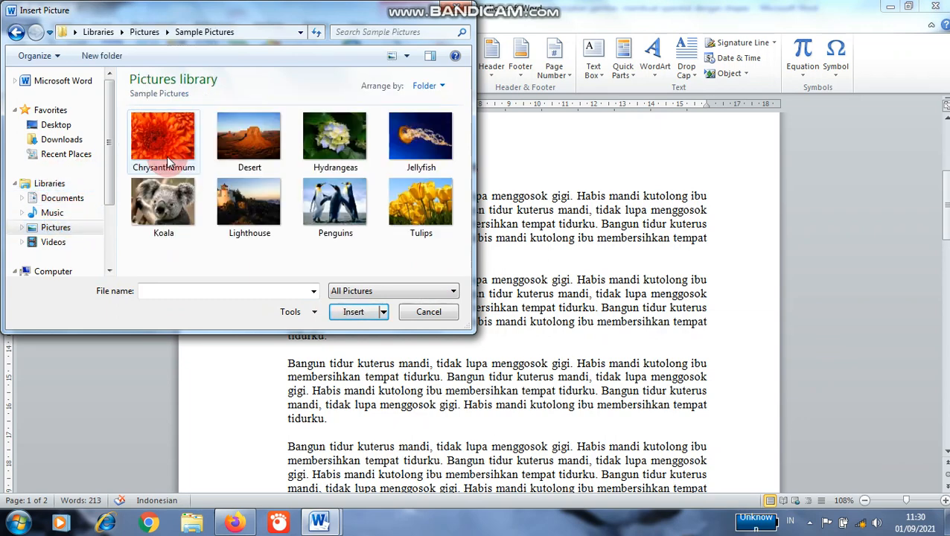
{"action": "double_click", "coordinate": [414, 209]}
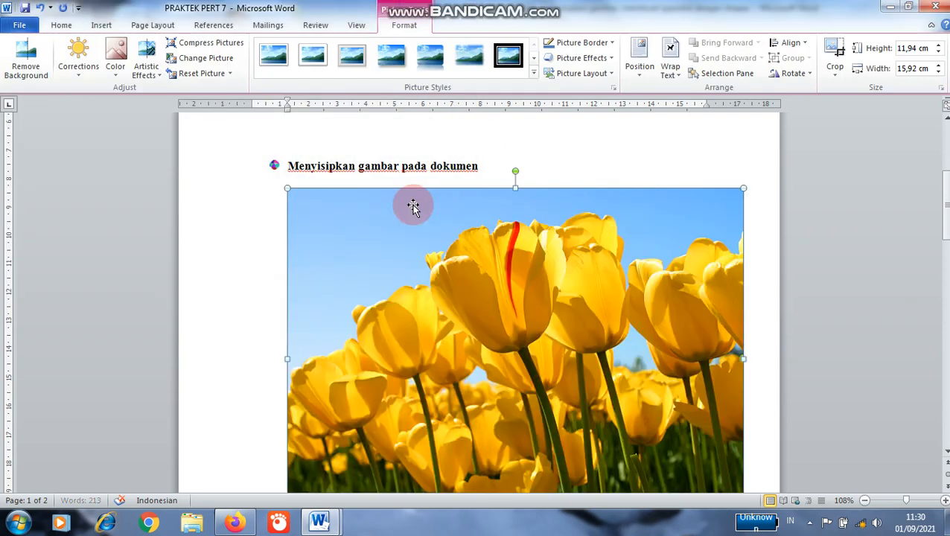
{"action": "scroll", "coordinate": [325, 157], "scroll_direction": "down", "scroll_amount": 1}
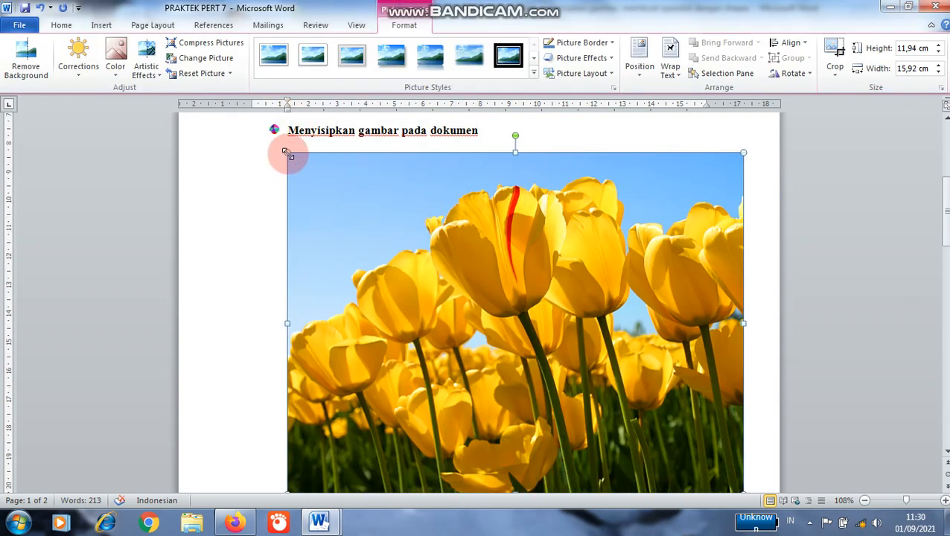
- Shrink the Tulips picture proportionally to about 1,69 cm high and 2,25 cm wide
{"action": "left_click_drag", "start_coordinate": [287, 153], "coordinate": [460, 282]}
{"action": "scroll", "coordinate": [435, 271], "scroll_direction": "up", "scroll_amount": 1}
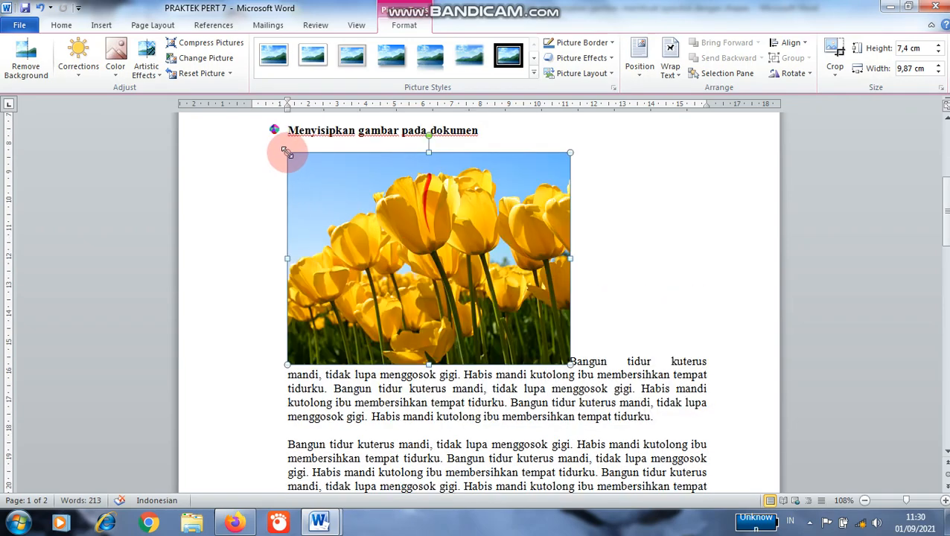
{"action": "left_click_drag", "start_coordinate": [289, 153], "coordinate": [503, 356]}
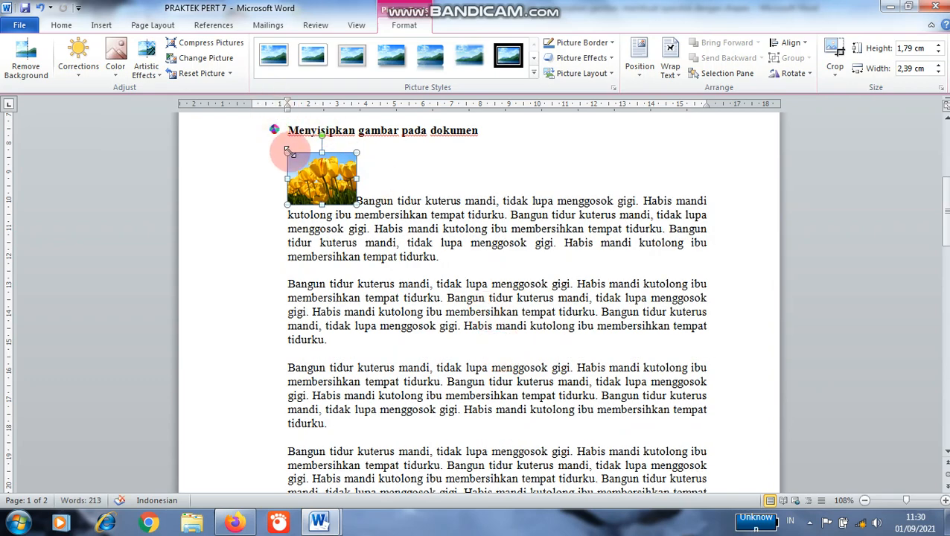
{"action": "left_click_drag", "start_coordinate": [289, 153], "coordinate": [293, 157]}
- Move the Tulips picture into the middle of the first paragraph under "Menyisipkan gambar pada dokumen", keeping it in line with the text
{"action": "left_click", "coordinate": [424, 224]}
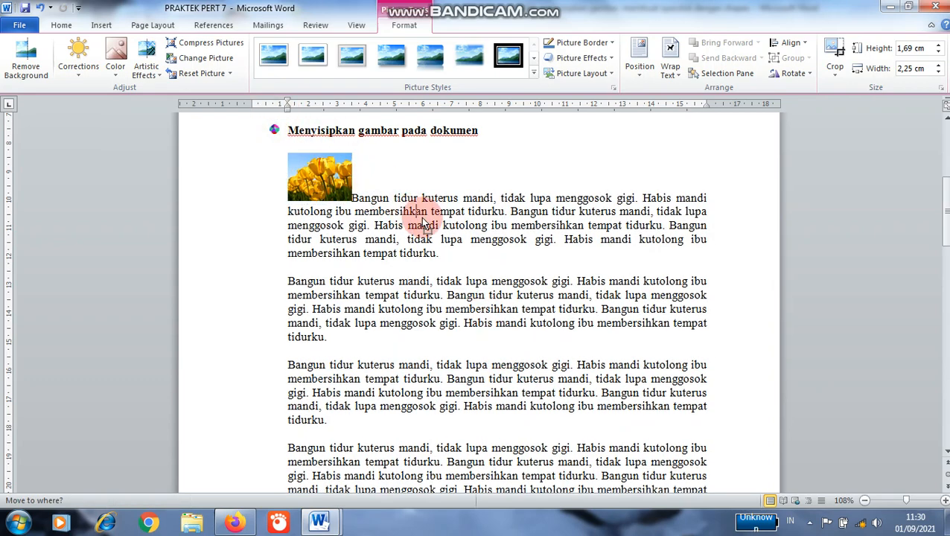
{"action": "left_click_drag", "start_coordinate": [437, 233], "coordinate": [396, 239]}
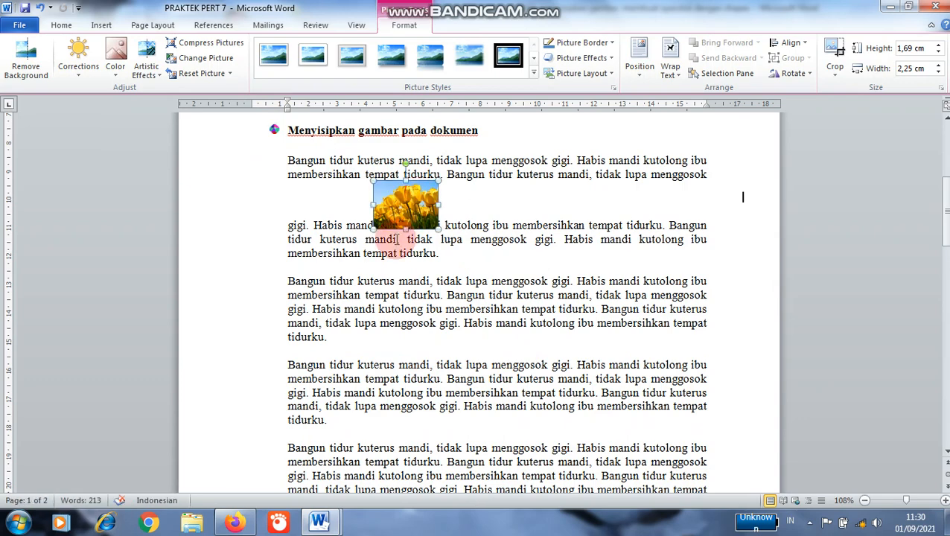
{"action": "left_click", "coordinate": [404, 26]}
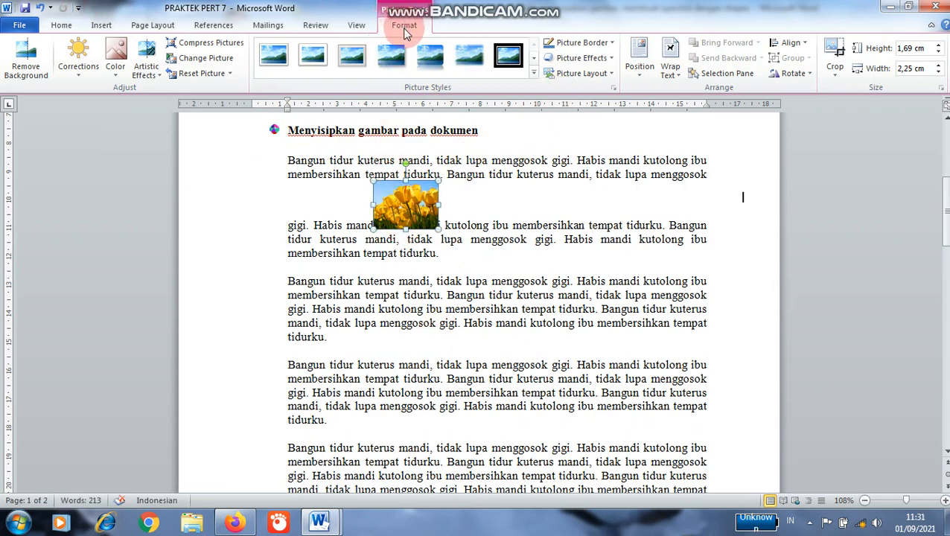
{"action": "left_click", "coordinate": [679, 74]}
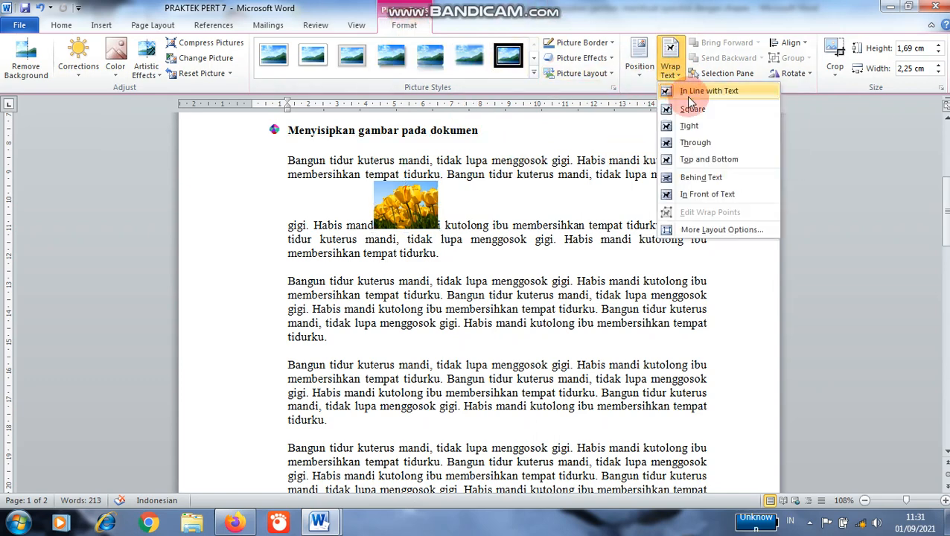
{"action": "left_click", "coordinate": [387, 210]}
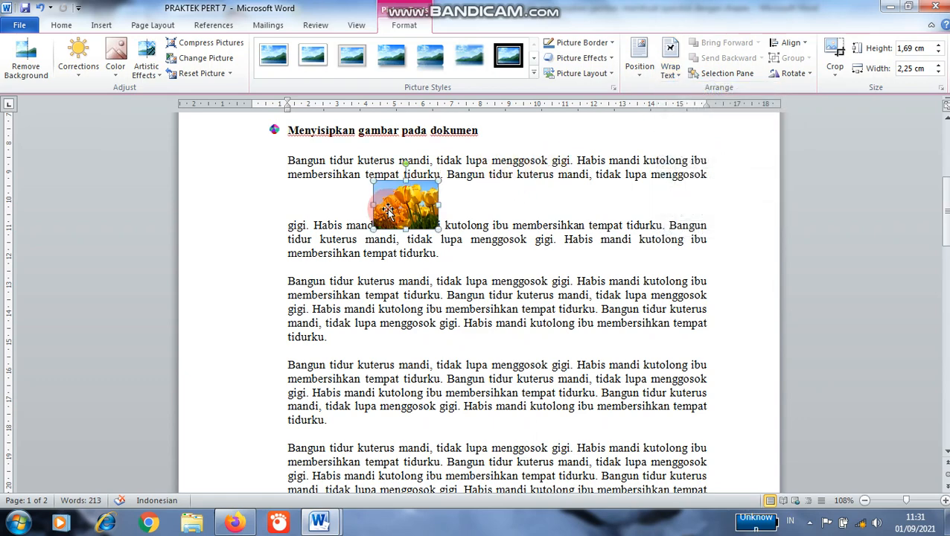
- Duplicate the Tulips picture and move the copy into the second paragraph
{"action": "right_click", "coordinate": [388, 209]}
{"action": "left_click", "coordinate": [429, 232]}
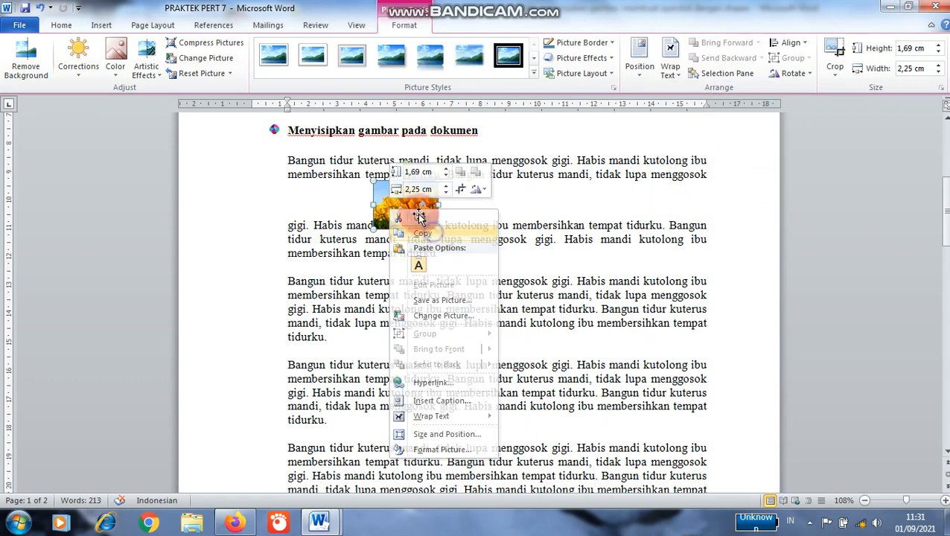
{"action": "right_click", "coordinate": [409, 206]}
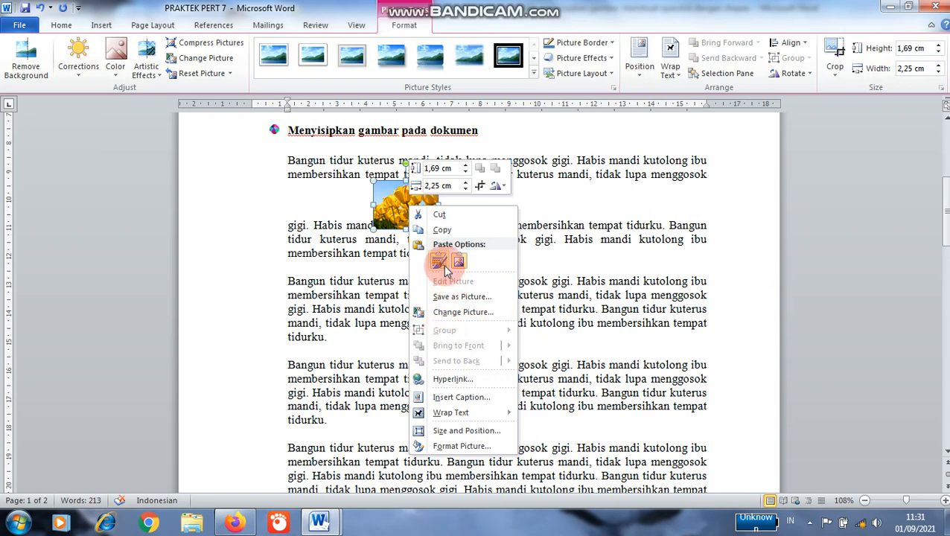
{"action": "left_click", "coordinate": [444, 256]}
{"action": "scroll", "coordinate": [436, 207], "scroll_direction": "down", "scroll_amount": 3}
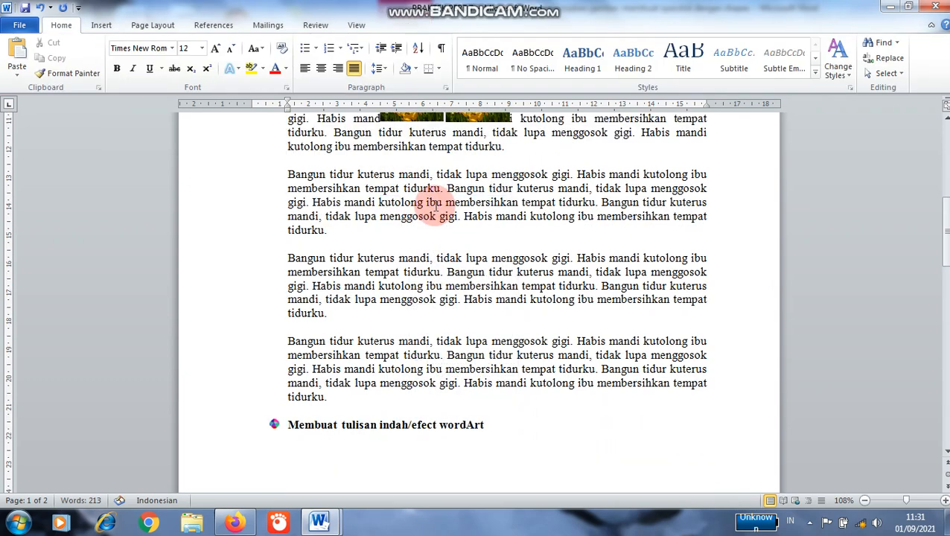
{"action": "left_click", "coordinate": [469, 120]}
{"action": "scroll", "coordinate": [478, 157], "scroll_direction": "up", "scroll_amount": 2}
{"action": "left_click_drag", "start_coordinate": [482, 176], "coordinate": [526, 299]}
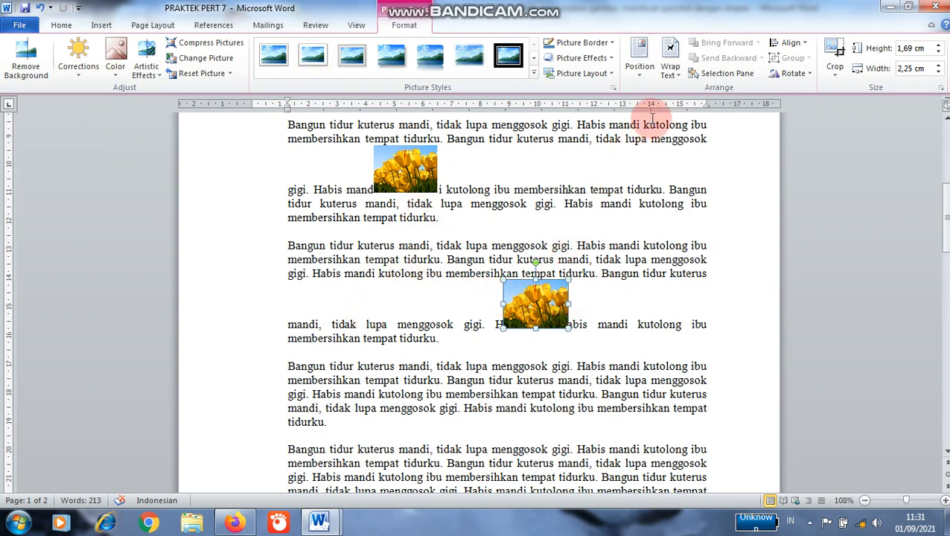
- Set the second paragraph's picture to Behind Text wrapping and position it near the middle of that paragraph
{"action": "left_click", "coordinate": [679, 78]}
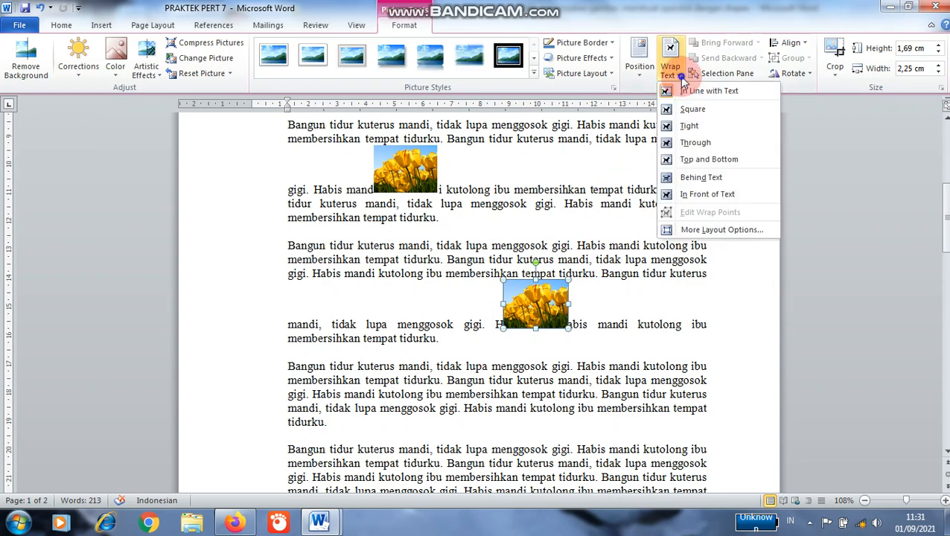
{"action": "left_click", "coordinate": [702, 180]}
{"action": "left_click_drag", "start_coordinate": [554, 316], "coordinate": [498, 278]}
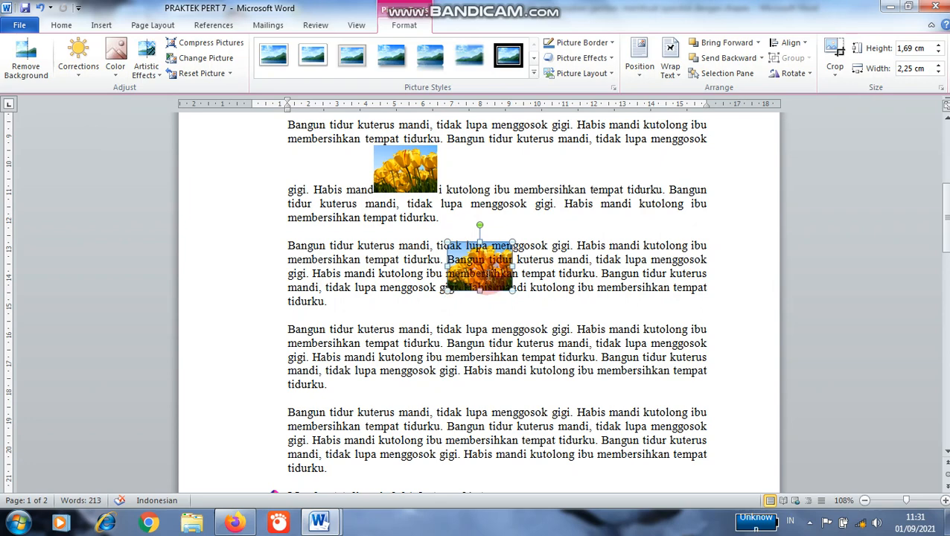
- Copy the second paragraph's picture onto the third paragraph and set the copy's text wrapping to In Front of Text
{"action": "left_click_drag", "start_coordinate": [484, 268], "coordinate": [447, 375]}
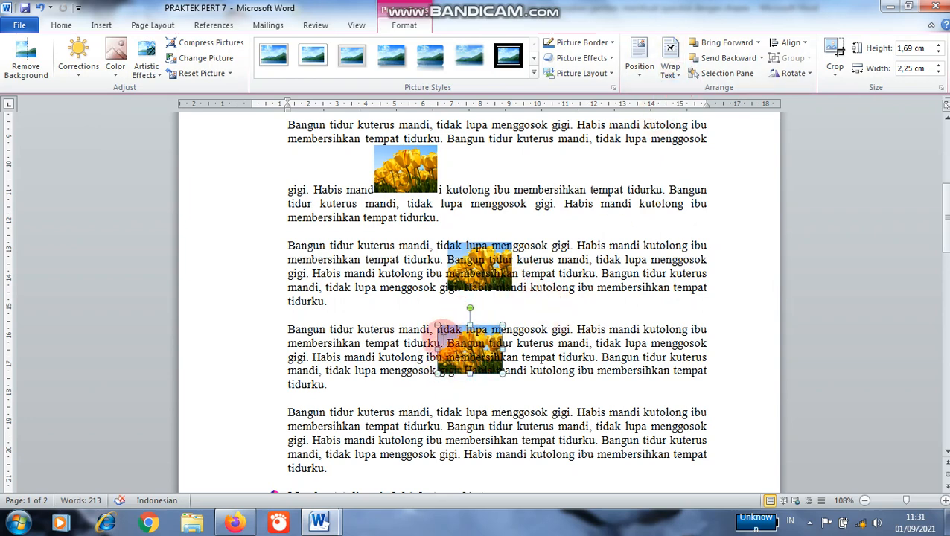
{"action": "left_click", "coordinate": [672, 80]}
{"action": "left_click", "coordinate": [701, 193]}
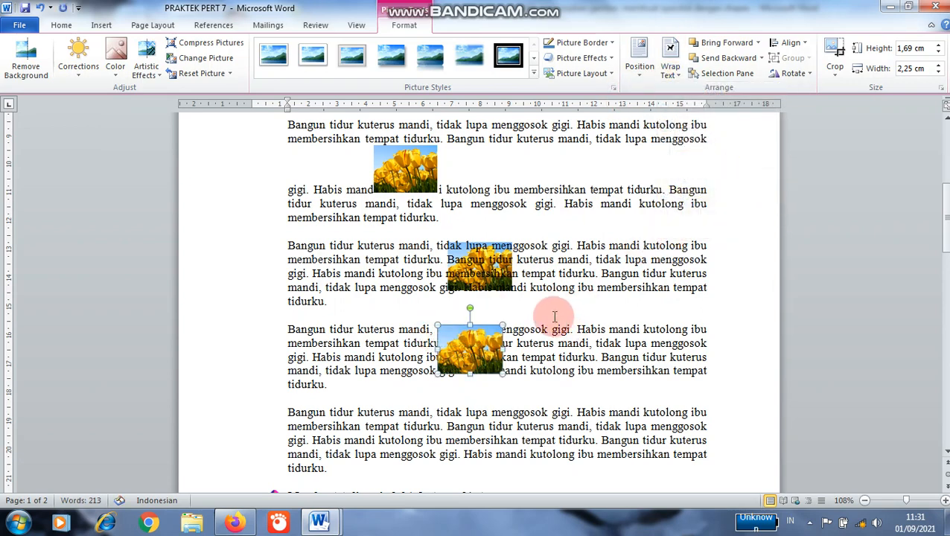
- Copy the third paragraph's picture onto the fourth paragraph and set the copy's text wrapping to Through
{"action": "scroll", "coordinate": [466, 316], "scroll_direction": "down", "scroll_amount": 1}
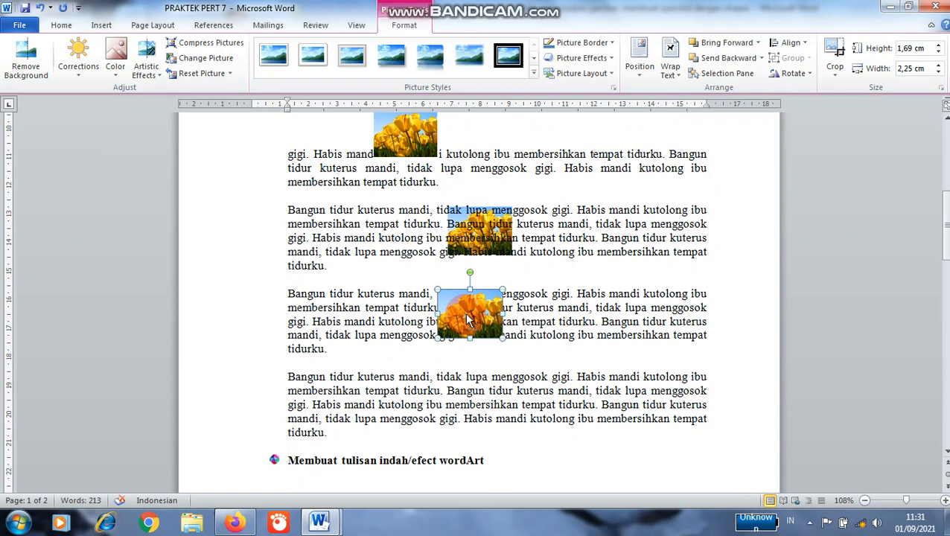
{"action": "left_click_drag", "start_coordinate": [469, 318], "coordinate": [474, 402]}
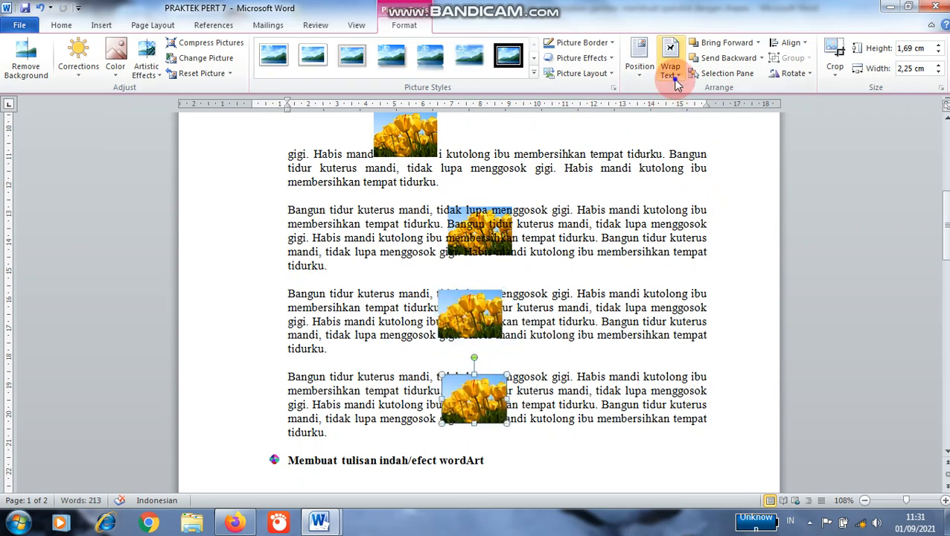
{"action": "left_click", "coordinate": [670, 65]}
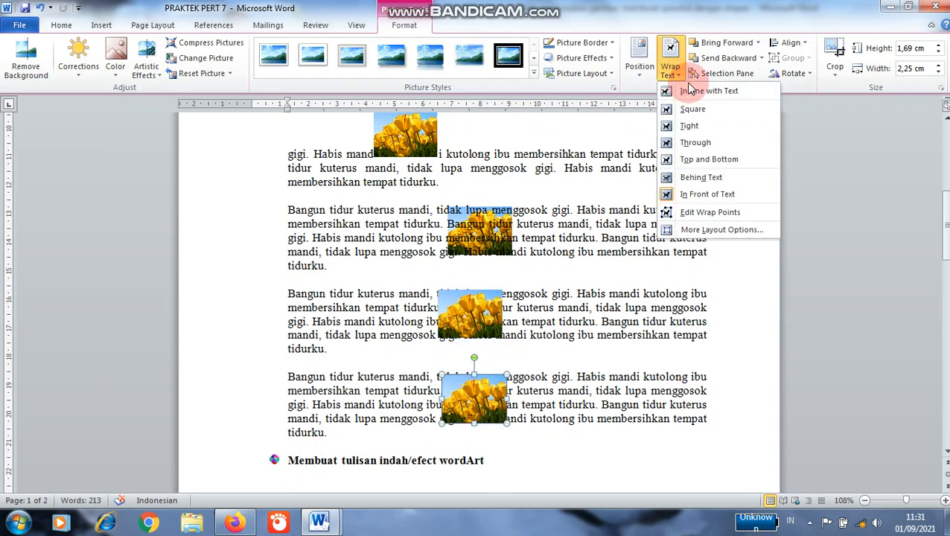
{"action": "left_click", "coordinate": [698, 149]}
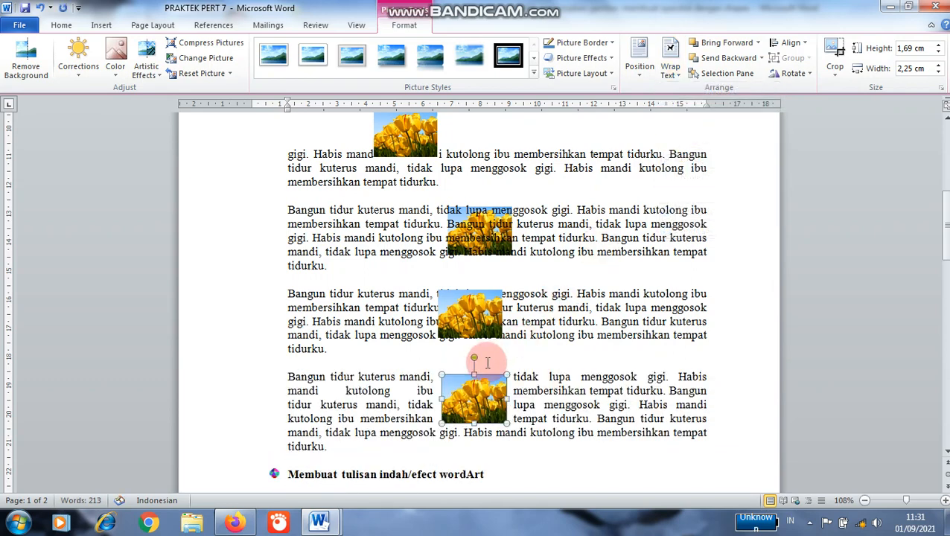
{"action": "scroll", "coordinate": [447, 335], "scroll_direction": "up", "scroll_amount": 2}
{"action": "right_click", "coordinate": [384, 206]}
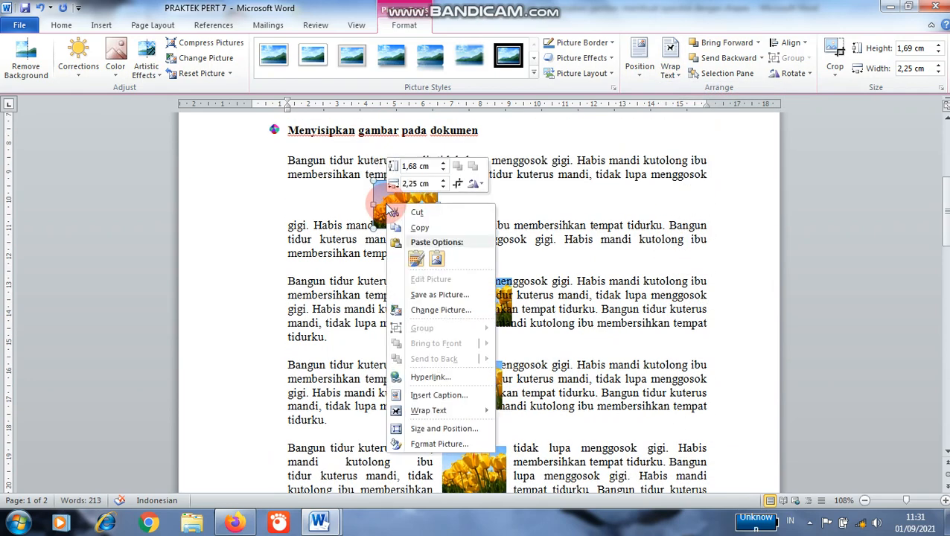
{"action": "key", "text": "Escape"}
- Review the WordArt insertion and text effect instructions in the "7. Praktek membuat table" document, and return to PRAKTEK PERT 7
{"action": "scroll", "coordinate": [530, 210], "scroll_direction": "down", "scroll_amount": 4}
{"action": "scroll", "coordinate": [529, 210], "scroll_direction": "down", "scroll_amount": 5}
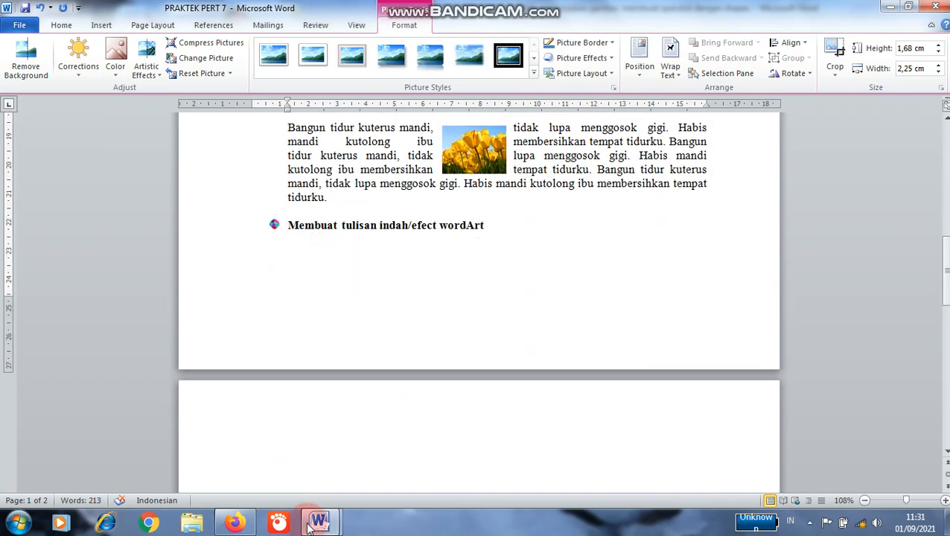
{"action": "mouse_move", "coordinate": [313, 518]}
{"action": "left_click", "coordinate": [239, 469]}
{"action": "scroll", "coordinate": [325, 334], "scroll_direction": "down", "scroll_amount": 6}
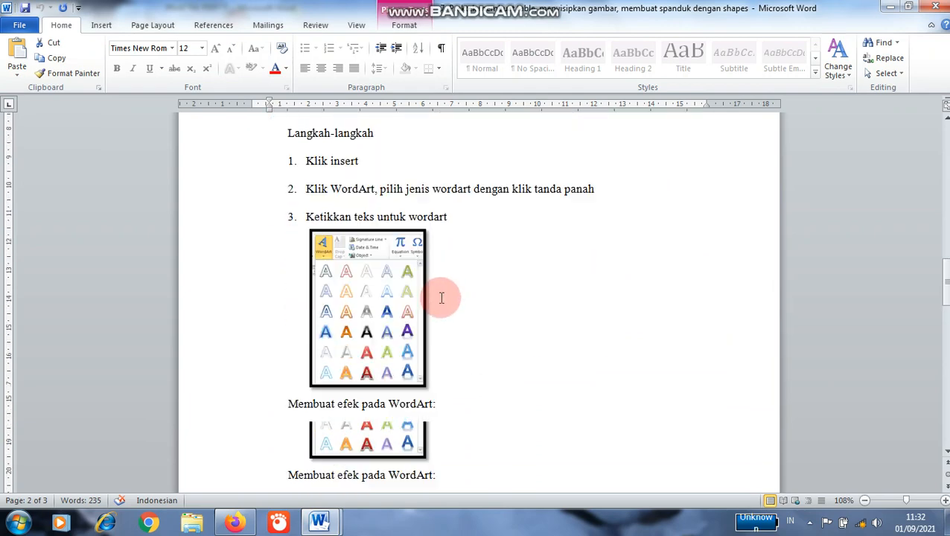
{"action": "left_click", "coordinate": [512, 279]}
{"action": "scroll", "coordinate": [409, 300], "scroll_direction": "down", "scroll_amount": 4}
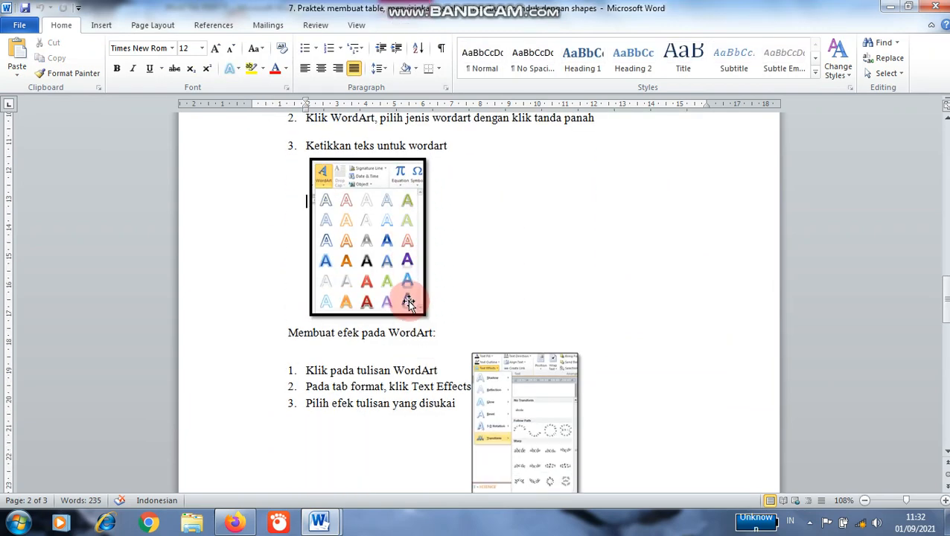
{"action": "mouse_move", "coordinate": [327, 512]}
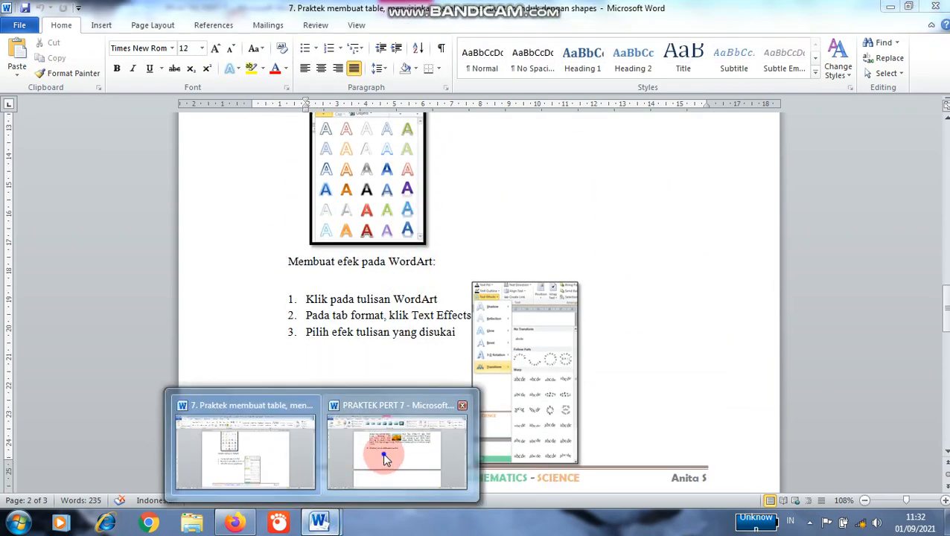
{"action": "left_click", "coordinate": [382, 452]}
- Insert WordArt in the purple reflected style below the "Membuat tulisan indah/efect wordArt" heading, with the text "MEMBUAT TULISAN INDAH"
{"action": "scroll", "coordinate": [432, 278], "scroll_direction": "down", "scroll_amount": 3}
{"action": "left_click", "coordinate": [337, 196]}
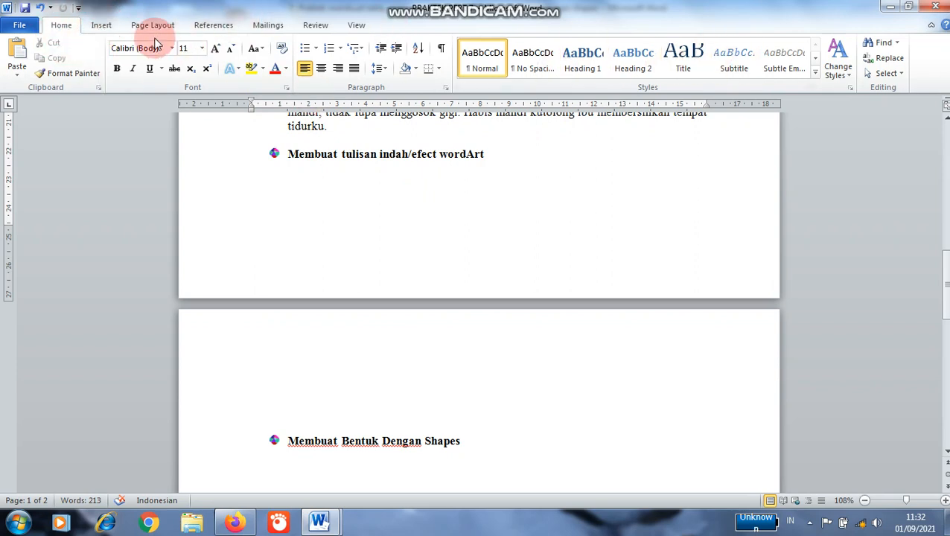
{"action": "left_click", "coordinate": [100, 27]}
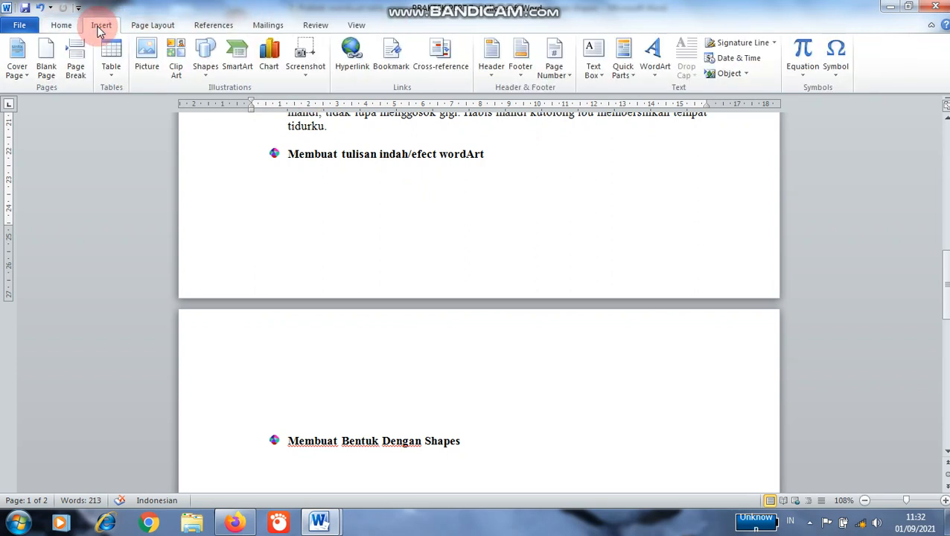
{"action": "left_click", "coordinate": [648, 81]}
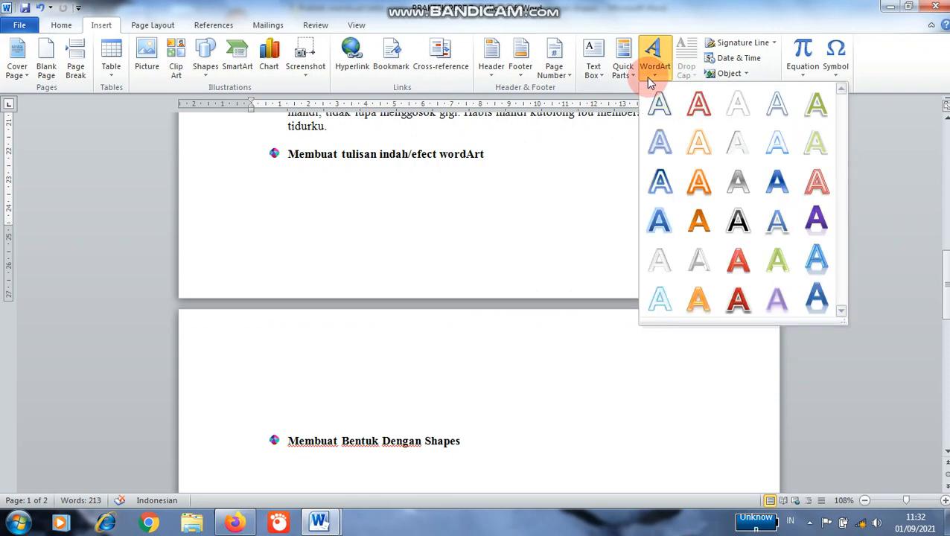
{"action": "left_click", "coordinate": [818, 216]}
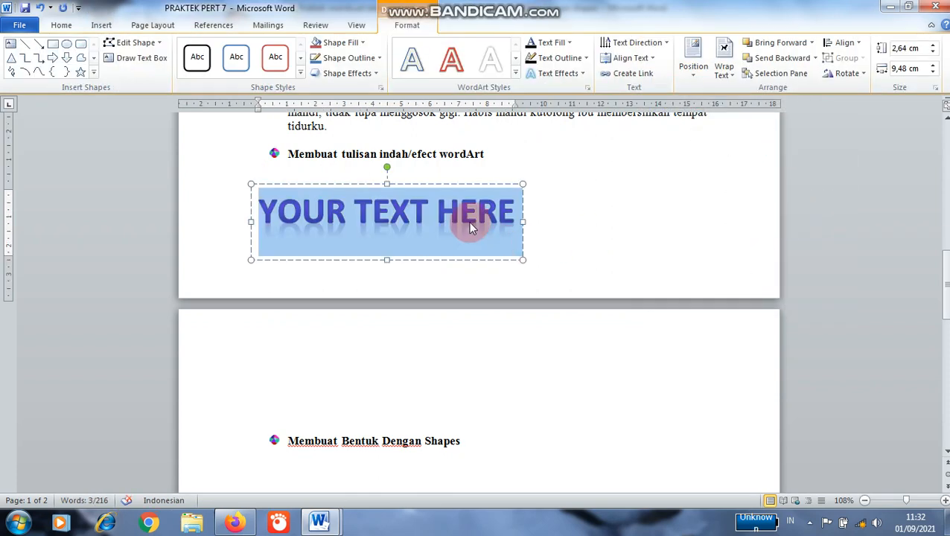
{"action": "type", "text": "MEMBUAT"}
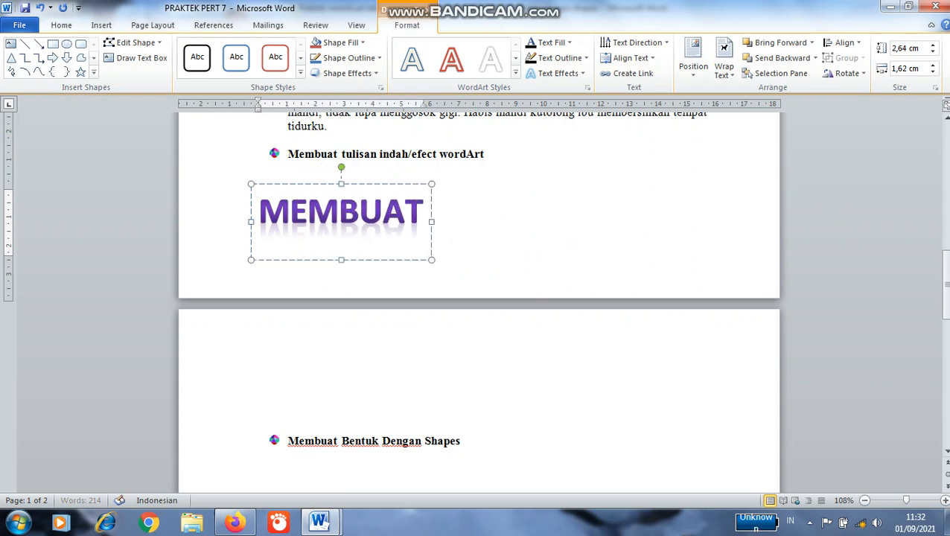
{"action": "type", "text": " TULISAN"}
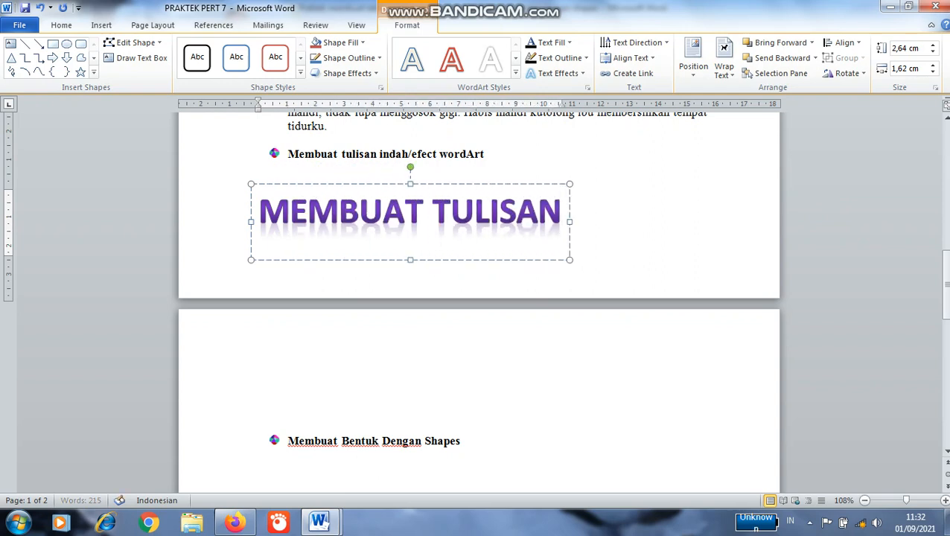
{"action": "type", "text": " INDAH"}
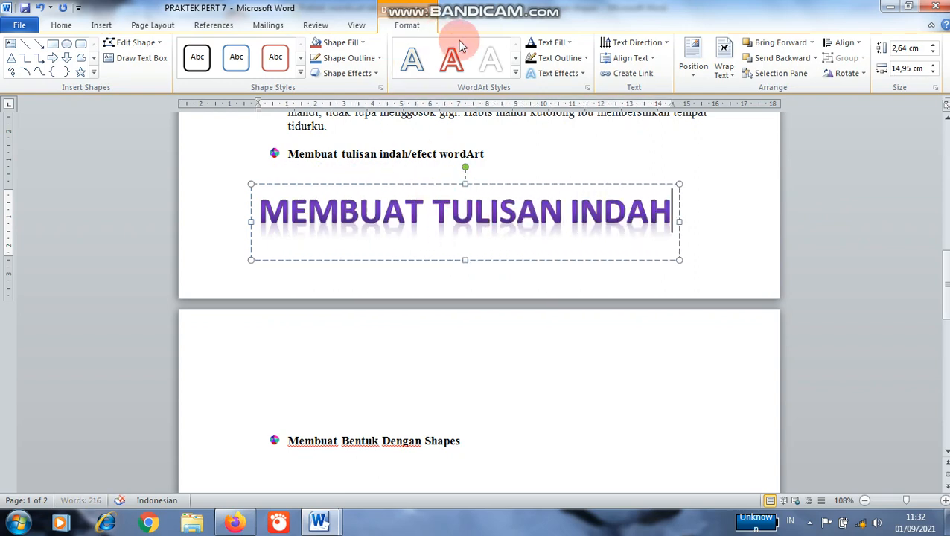
- Change the "MEMBUAT TULISAN INDAH" WordArt to the blue bevelled style with reflection
{"action": "left_click", "coordinate": [515, 72]}
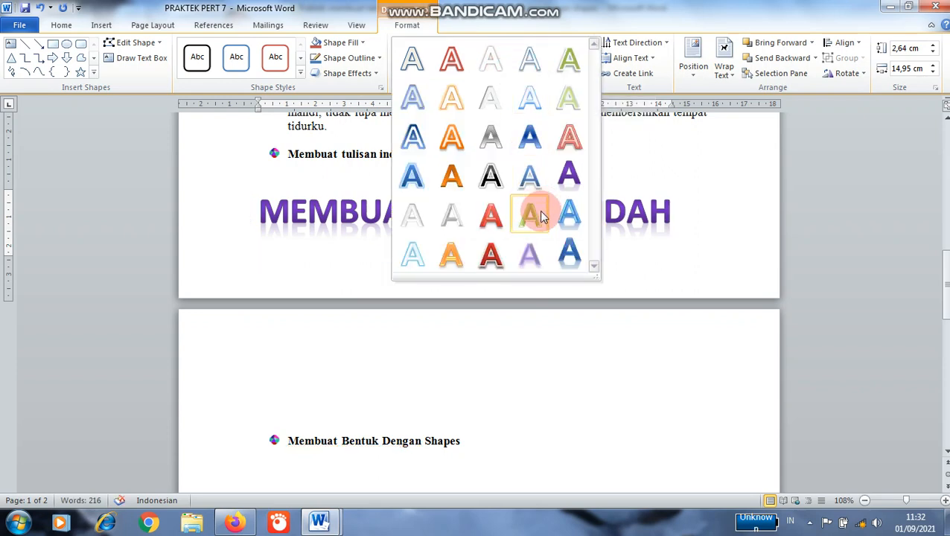
{"action": "left_click", "coordinate": [528, 265]}
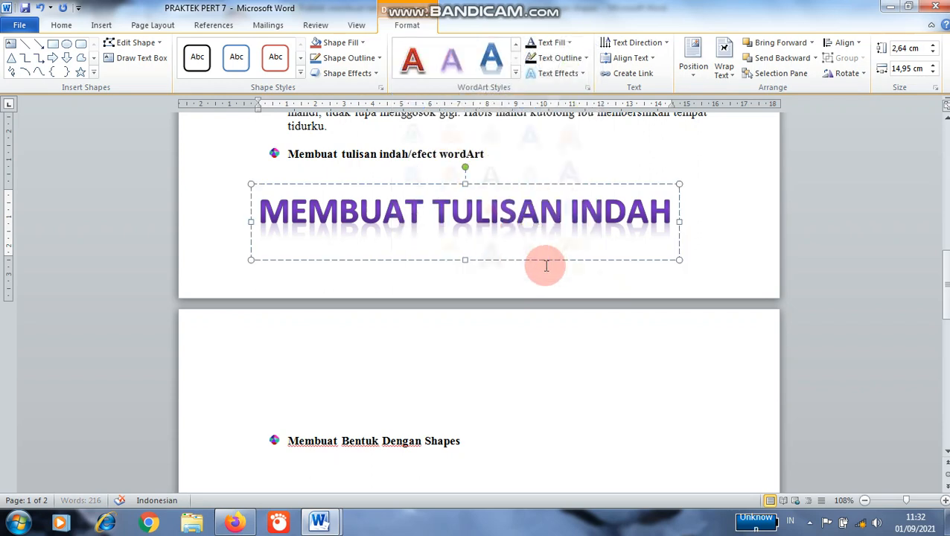
{"action": "left_click_drag", "start_coordinate": [259, 210], "coordinate": [637, 216]}
{"action": "left_click", "coordinate": [489, 61]}
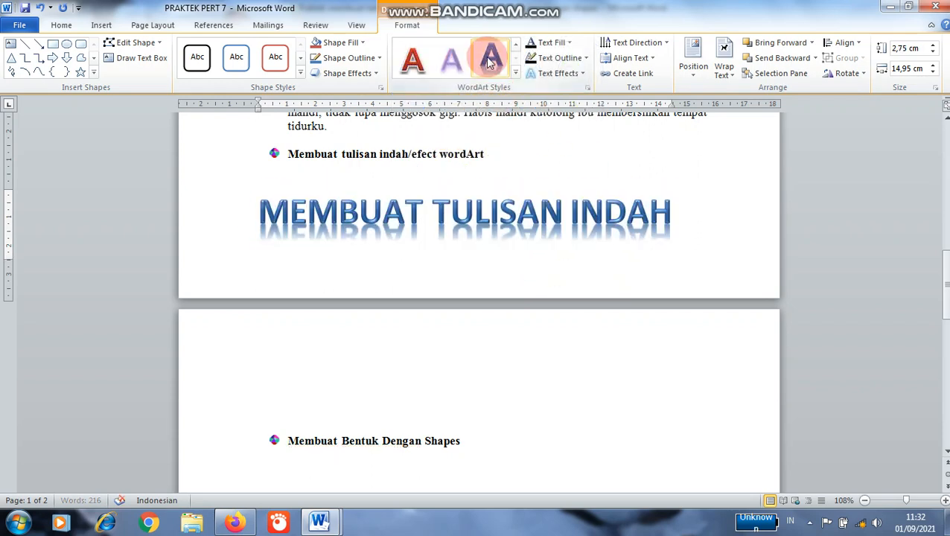